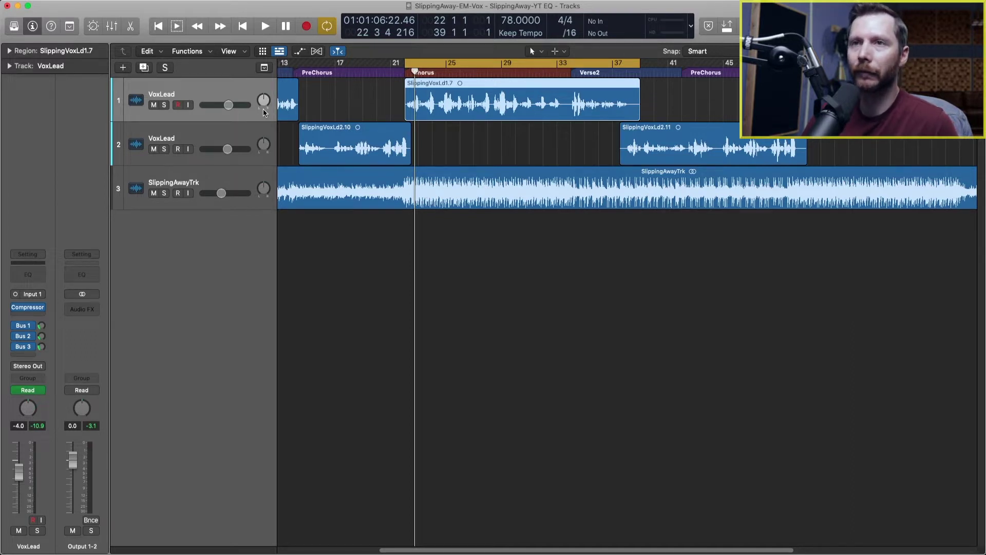
Step: Review the lead vocal's Compressor settings and the aux channels fed by its sends on Bus 1, Bus 2 and Bus 3
{"action": "left_click", "coordinate": [30, 308]}
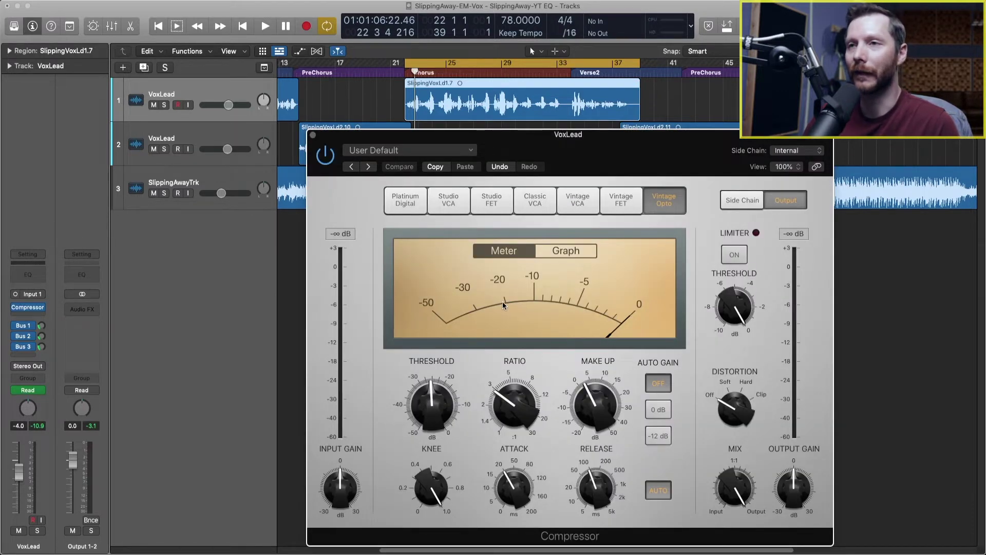
{"action": "left_click", "coordinate": [313, 136]}
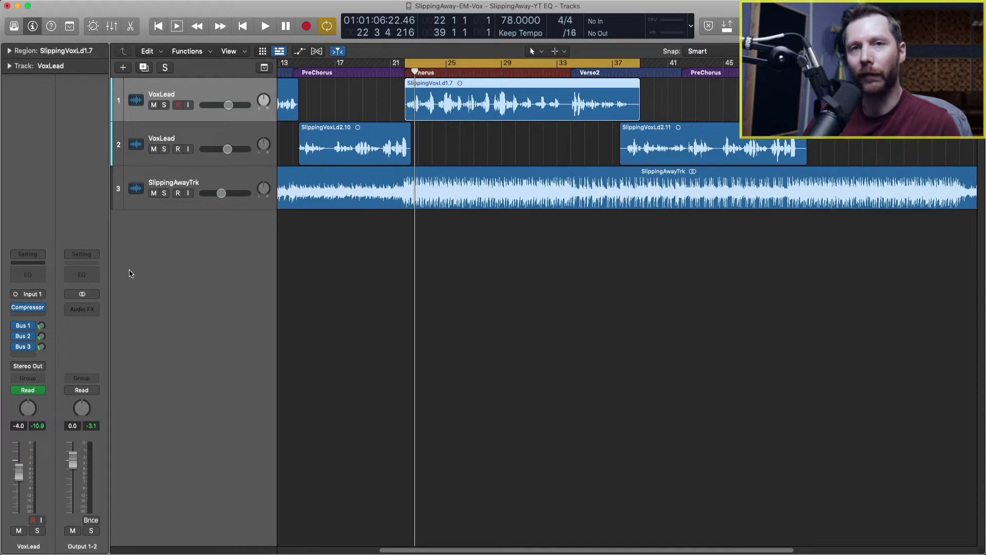
{"action": "left_click", "coordinate": [42, 327]}
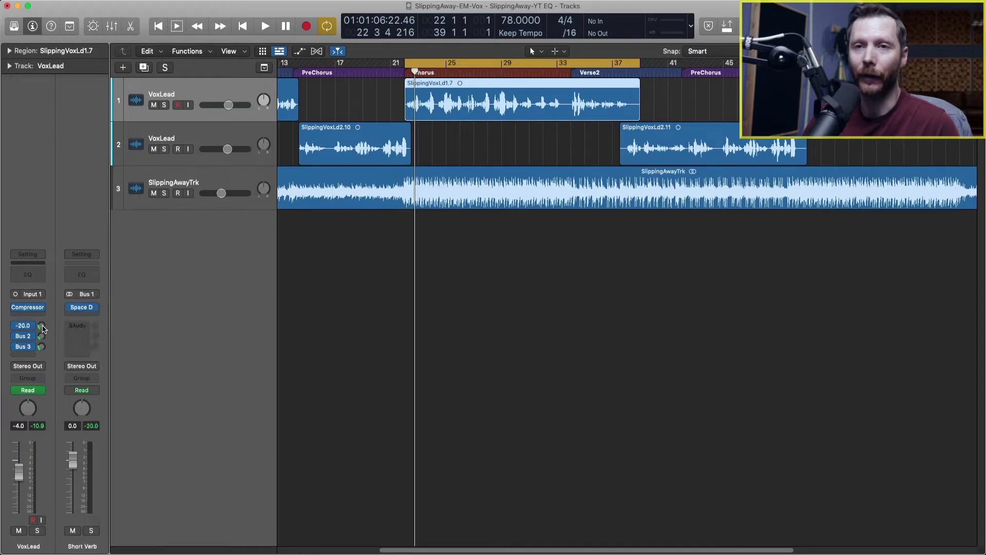
{"action": "left_click", "coordinate": [42, 337]}
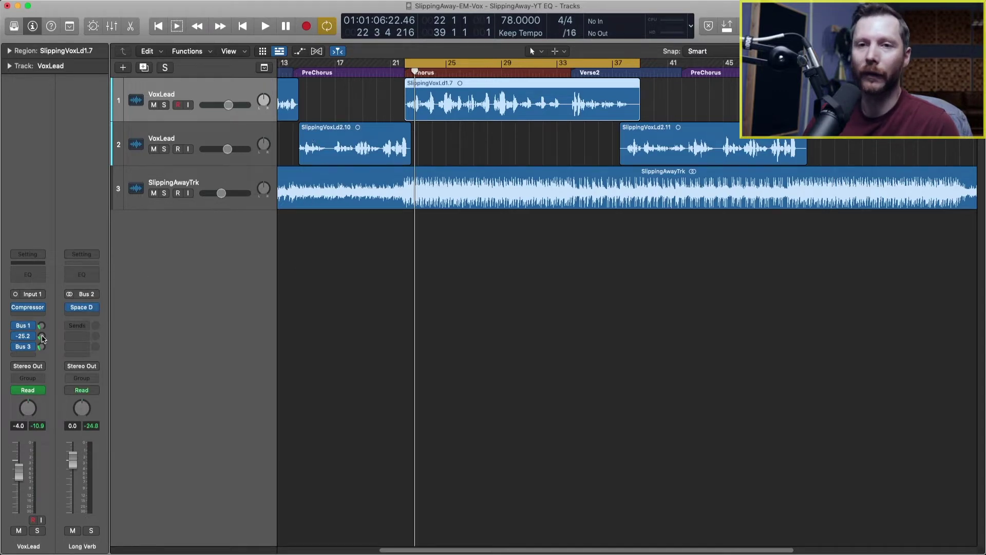
{"action": "left_click", "coordinate": [43, 347]}
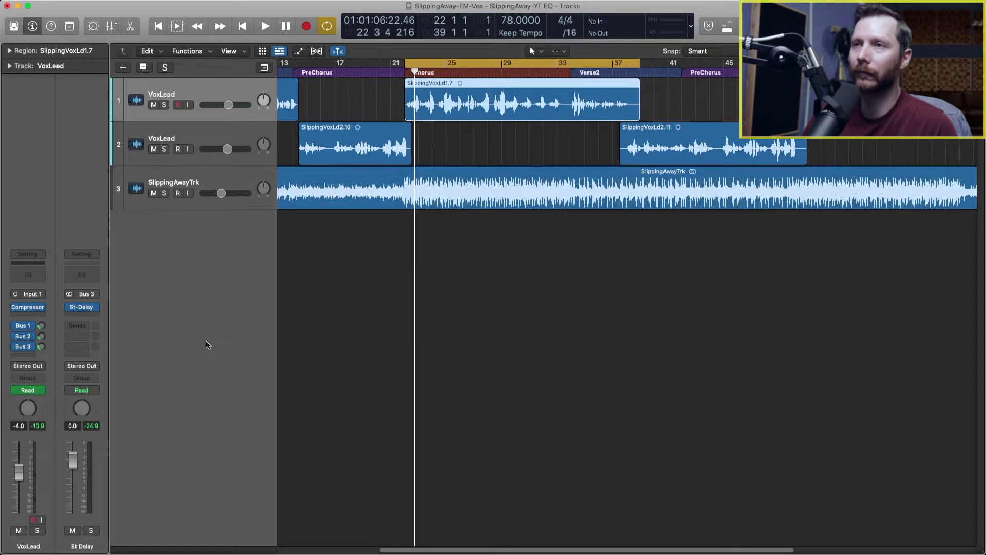
Step: Play the chorus in the full mix, solo the first VoxLead track, and play the chorus vocal on its own
{"action": "key", "text": "space"}
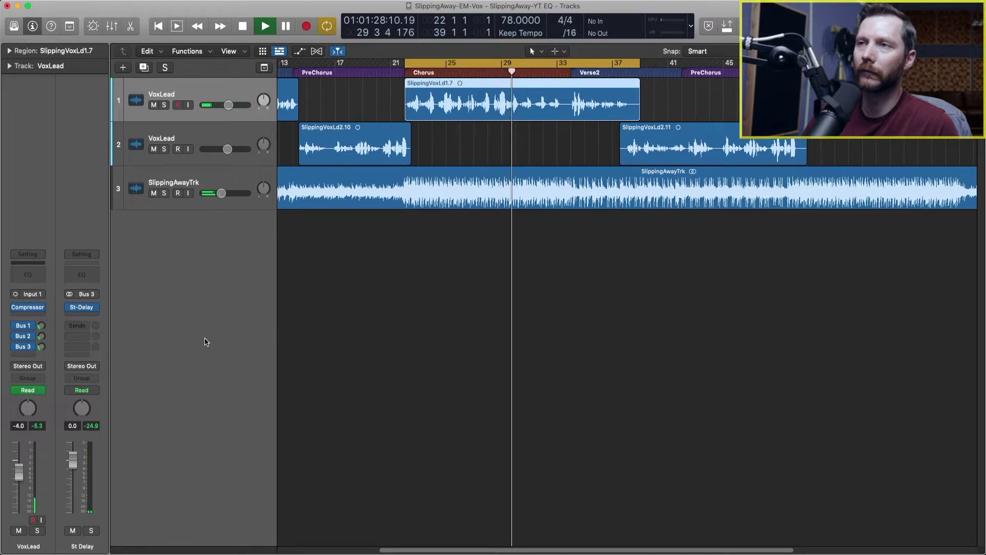
{"action": "key", "text": "space"}
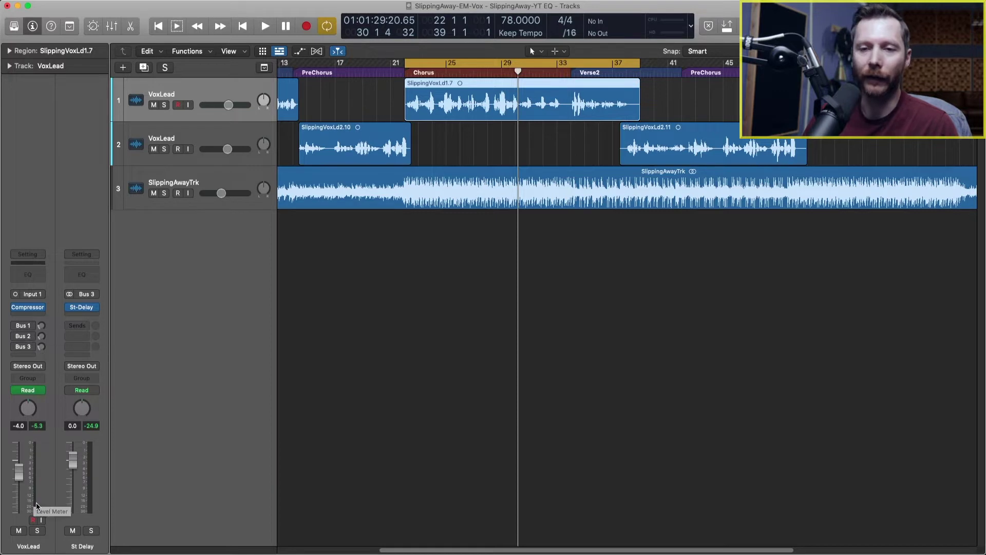
{"action": "left_click", "coordinate": [38, 532]}
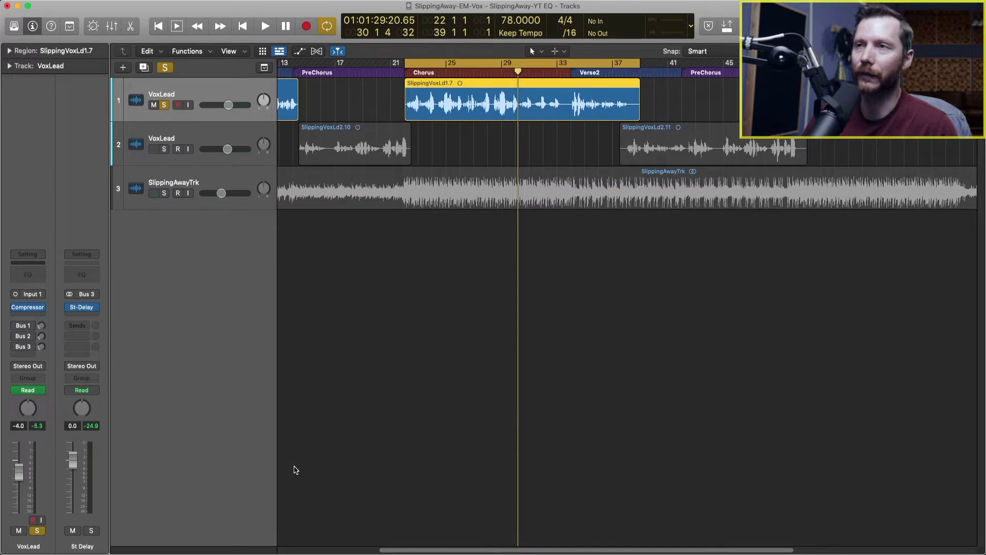
{"action": "key", "text": "space"}
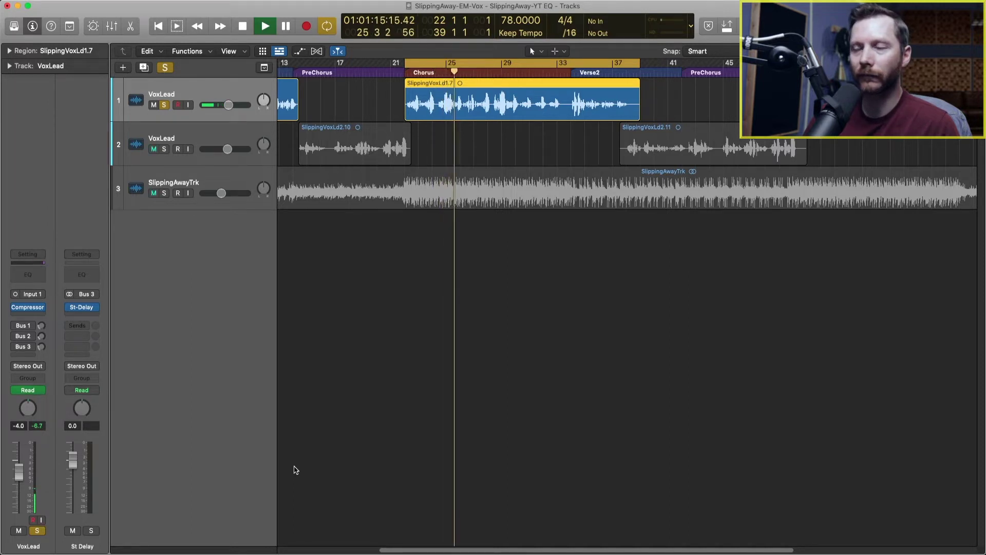
{"action": "key", "text": "space"}
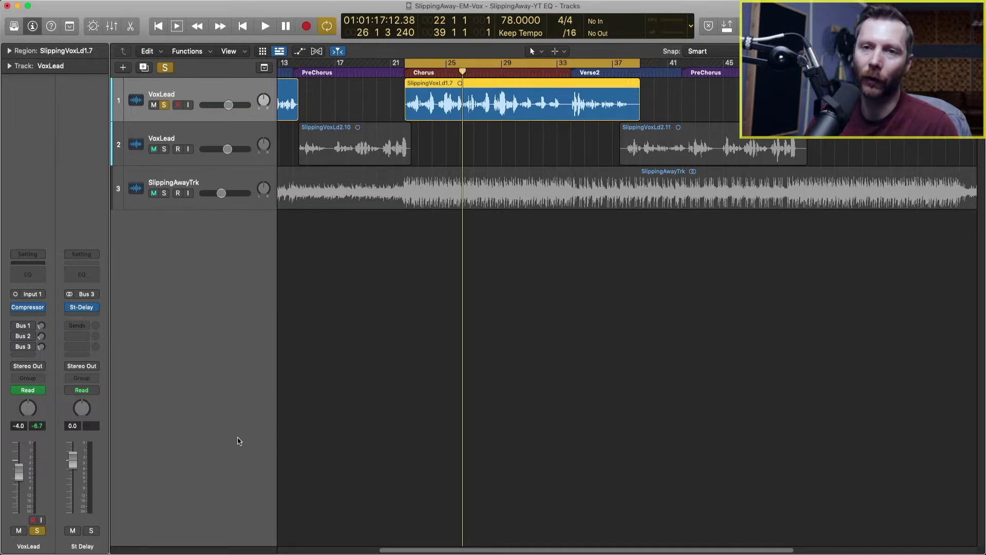
Step: Insert a Channel EQ on the first VoxLead track and enable its low cut band
{"action": "left_click", "coordinate": [28, 275]}
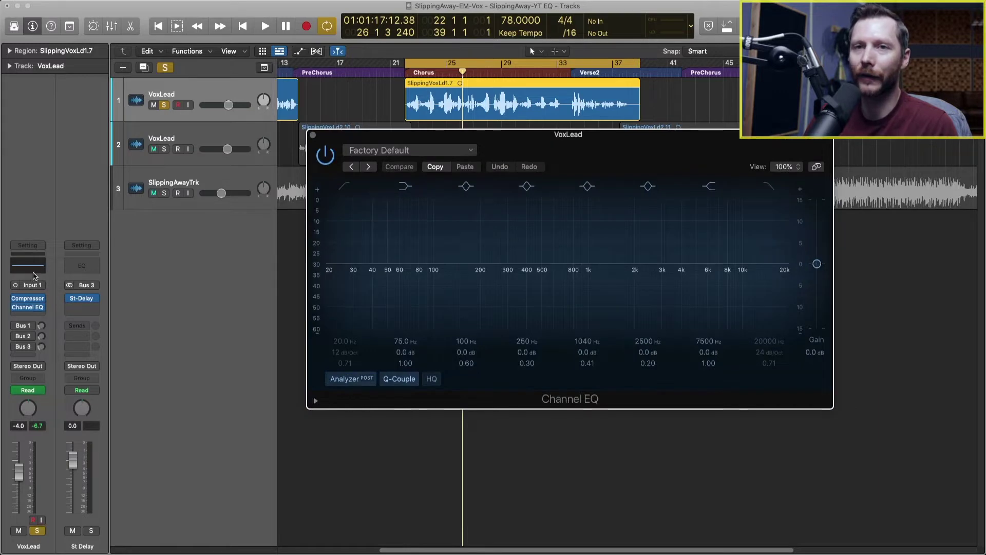
{"action": "mouse_move", "coordinate": [28, 310]}
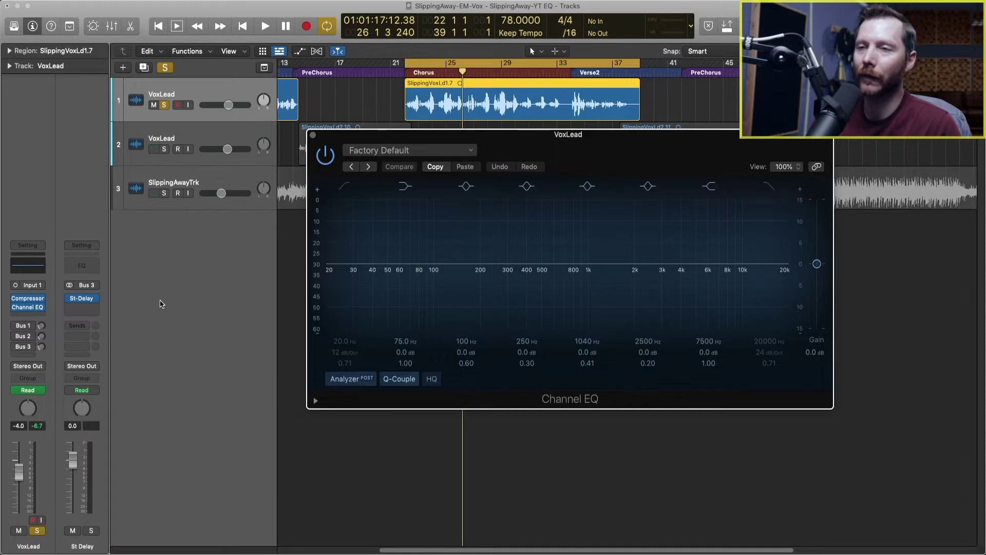
{"action": "left_click", "coordinate": [345, 188]}
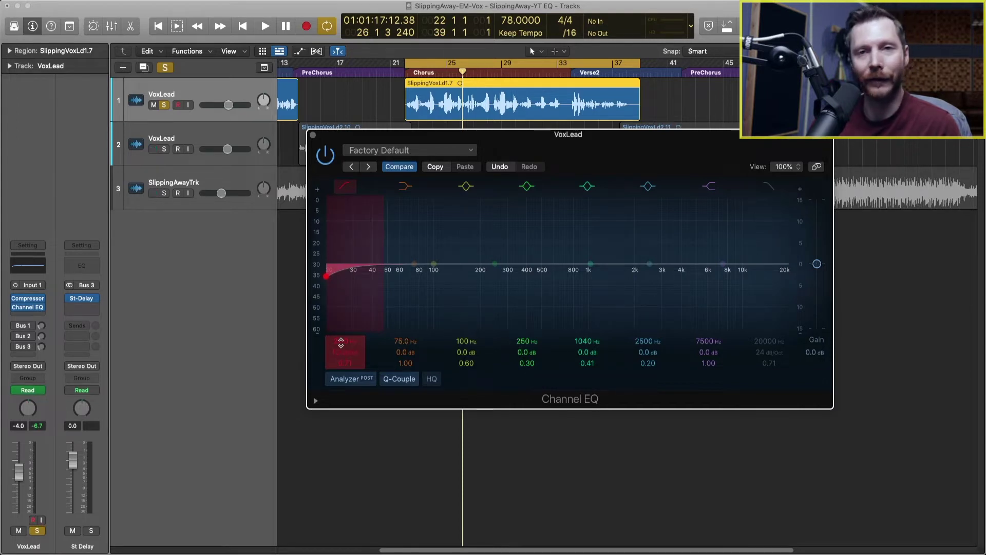
Step: Raise the low cut frequency to 130 Hz while listening to the soloed chorus vocal
{"action": "mouse_move", "coordinate": [341, 343]}
{"action": "left_mouse_down"}
{"action": "mouse_move", "coordinate": [340, 280]}
{"action": "mouse_move", "coordinate": [341, 339]}
{"action": "left_mouse_up"}
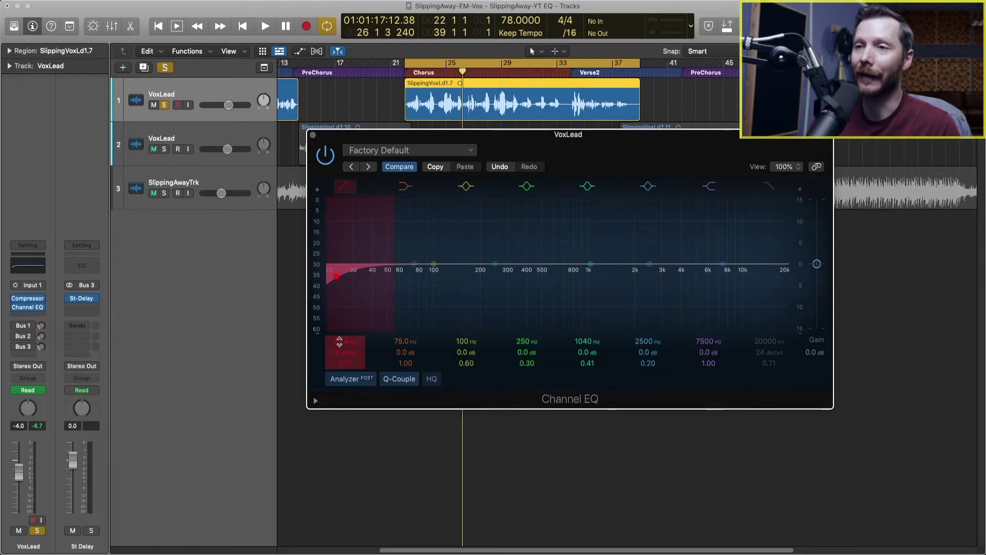
{"action": "key", "text": "space"}
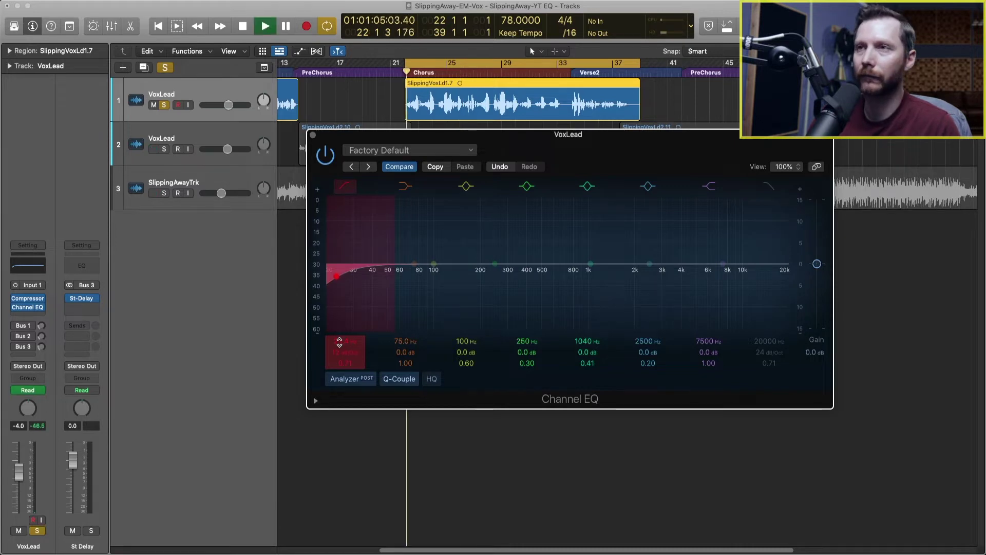
{"action": "mouse_move", "coordinate": [339, 343]}
{"action": "left_mouse_down"}
{"action": "mouse_move", "coordinate": [339, 246]}
{"action": "mouse_move", "coordinate": [339, 268]}
{"action": "left_mouse_up"}
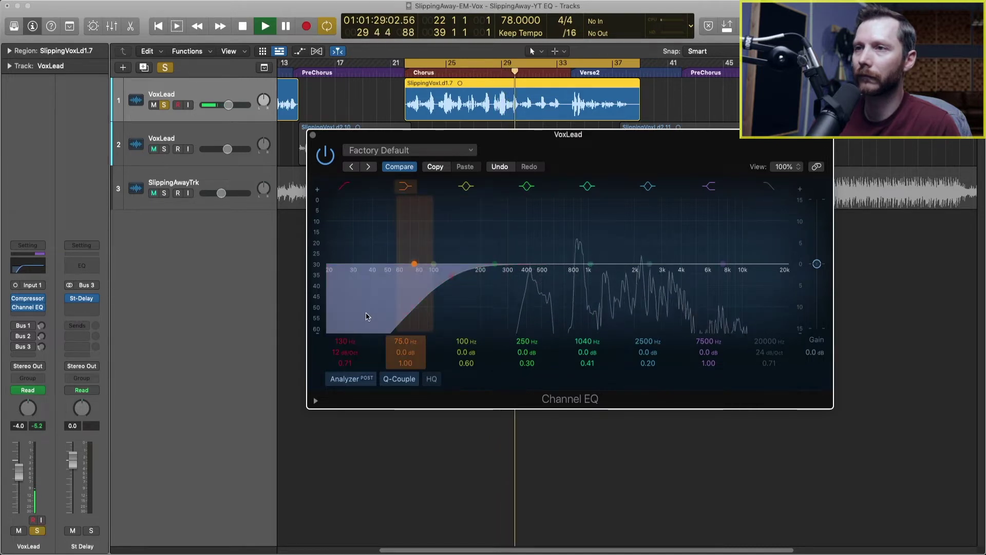
{"action": "key", "text": "space"}
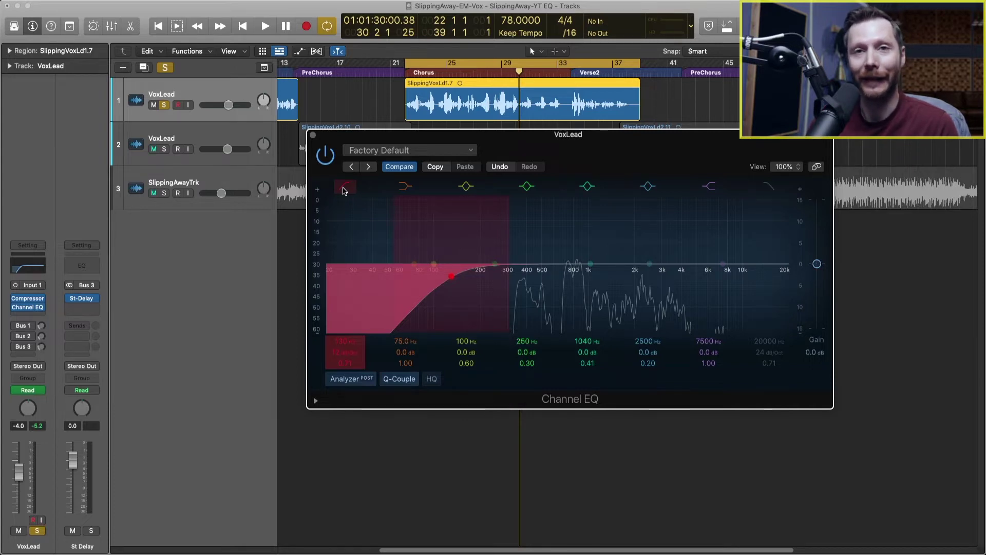
Step: Compare the soloed vocal with and without the low cut by toggling that band during playback
{"action": "key", "text": "space"}
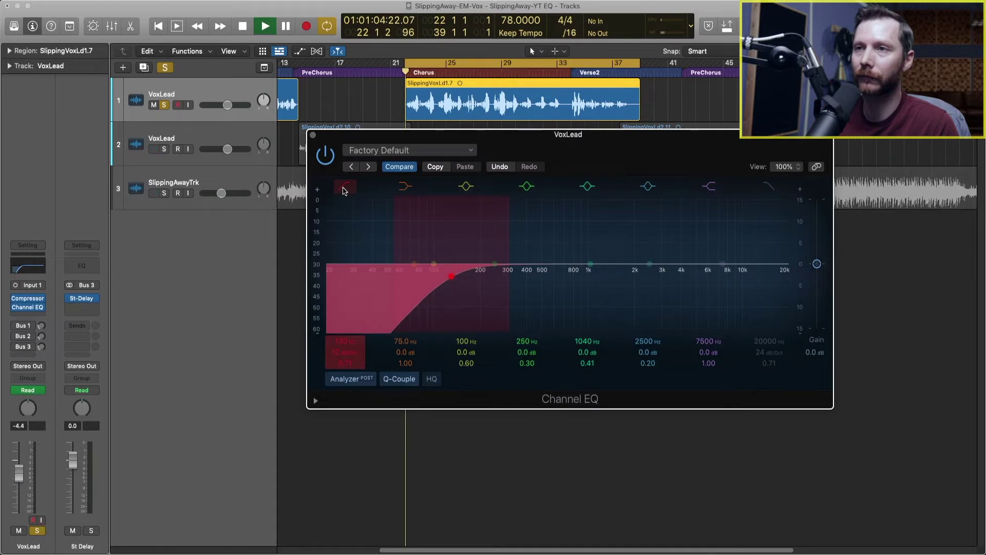
{"action": "left_click", "coordinate": [343, 189]}
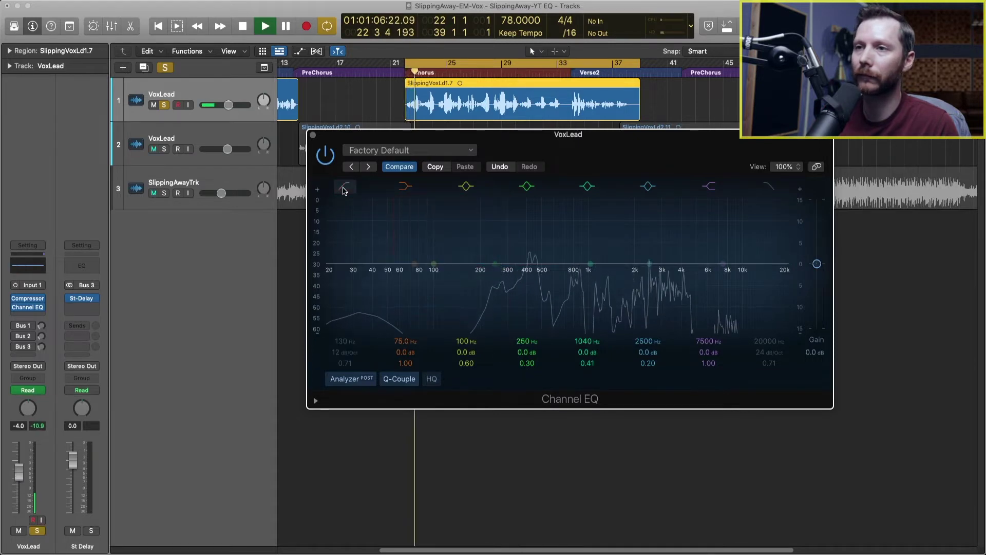
{"action": "left_click", "coordinate": [343, 189]}
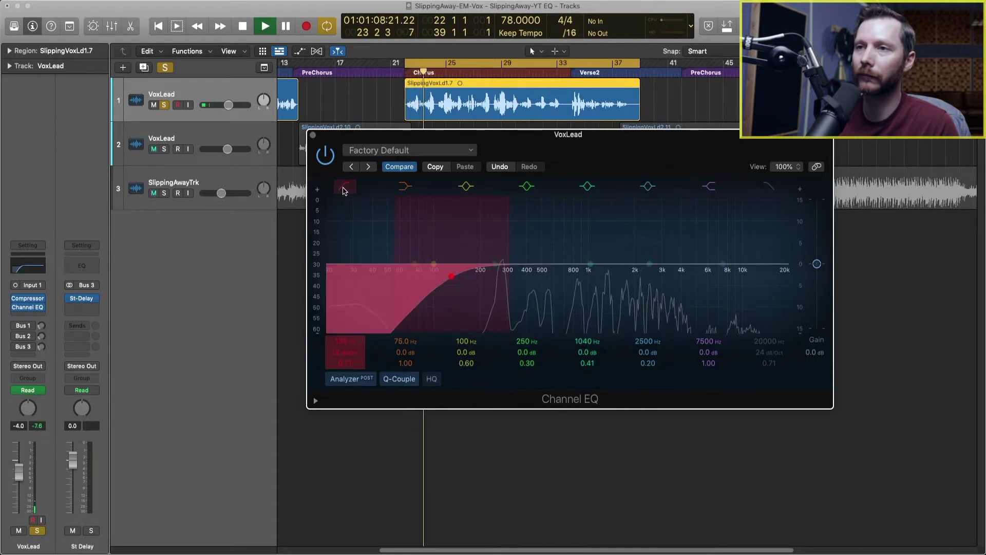
{"action": "left_click", "coordinate": [343, 189]}
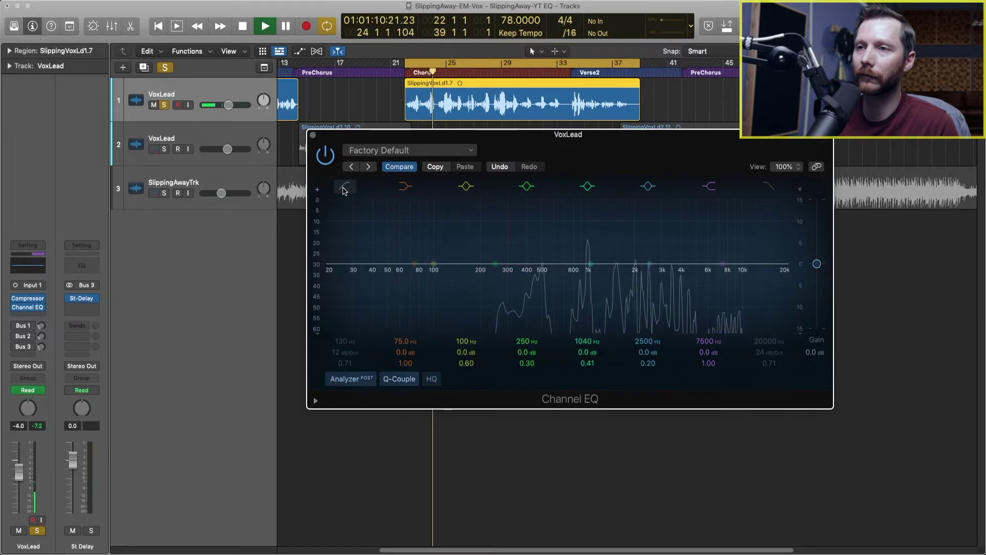
{"action": "left_click", "coordinate": [343, 189]}
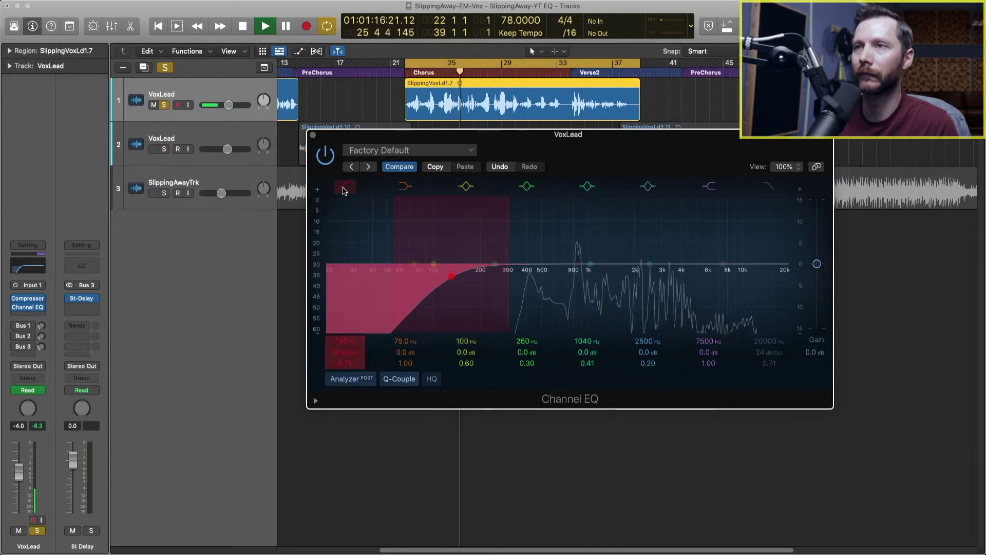
{"action": "key", "text": "space"}
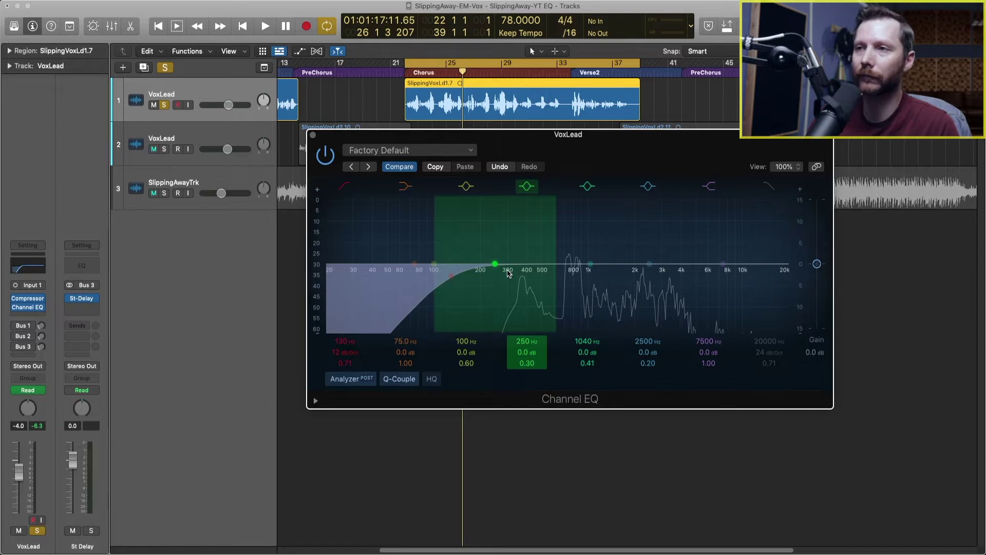
Step: Boost the 250 Hz bell band by 5.5 dB with a Q of 1.10 and sweep it to 322 Hz during playback
{"action": "key", "text": "space"}
{"action": "left_click_drag", "start_coordinate": [503, 272], "coordinate": [494, 236]}
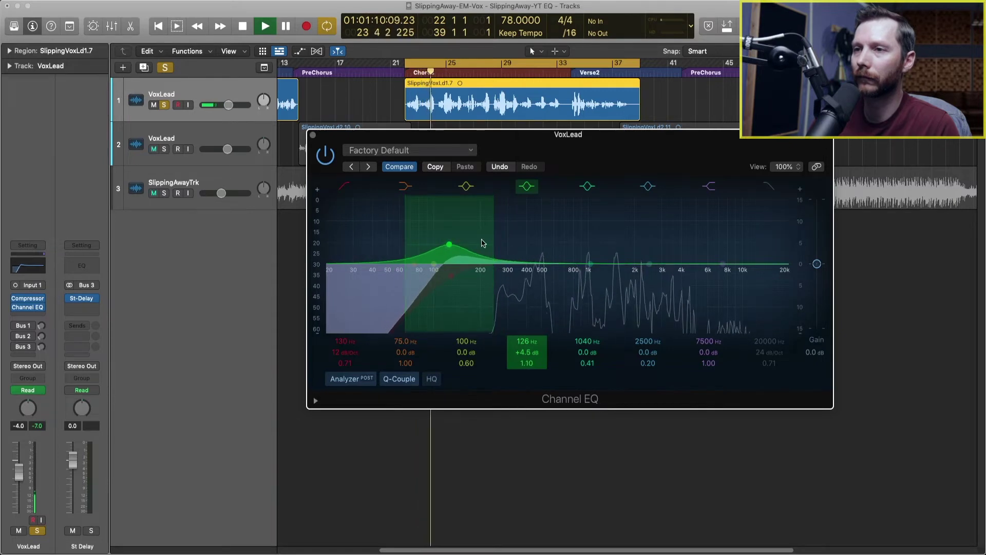
{"action": "left_click_drag", "start_coordinate": [445, 261], "coordinate": [445, 257]}
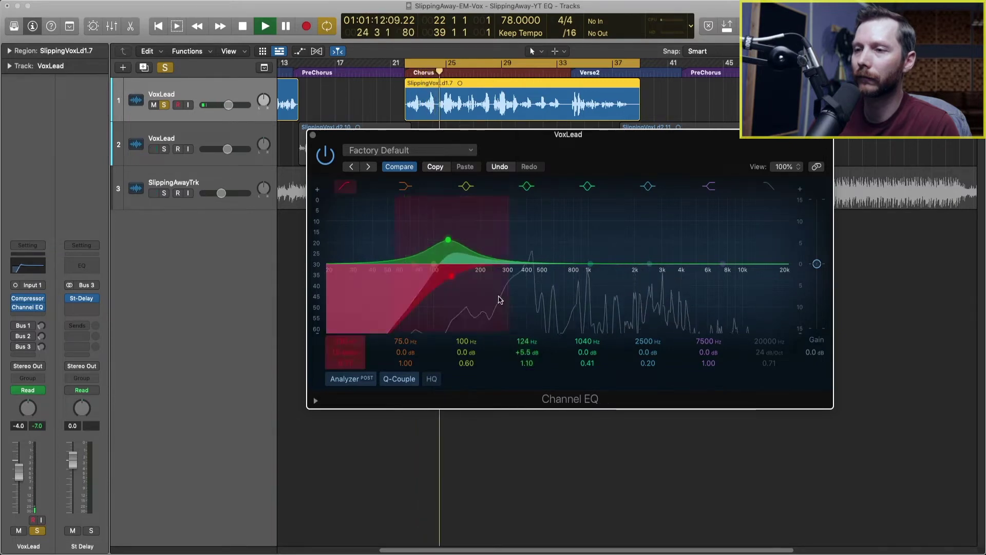
{"action": "left_click_drag", "start_coordinate": [448, 240], "coordinate": [512, 239]}
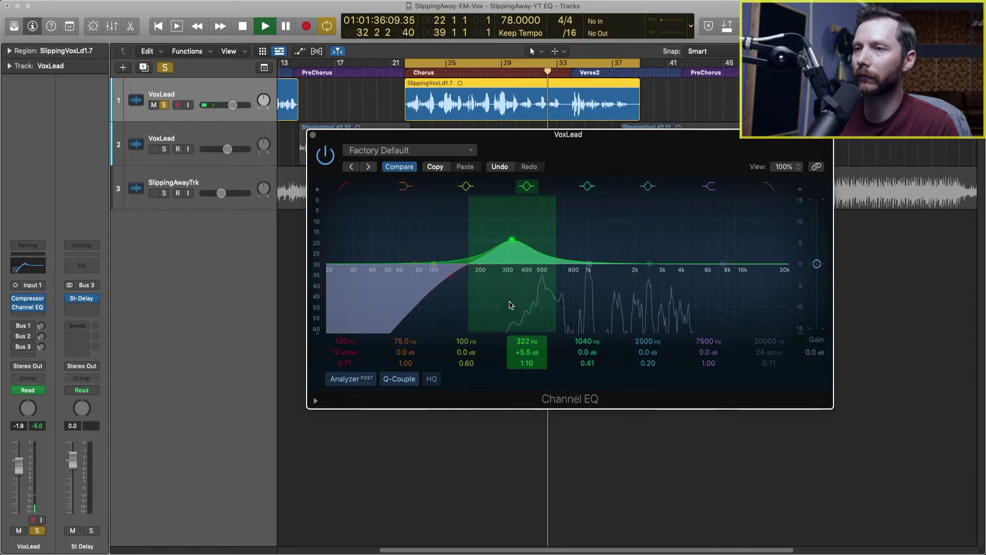
Step: Turn the boosted low-mid band into a 2.5 dB cut at 322 Hz with a Q of 0.98
{"action": "left_click_drag", "start_coordinate": [511, 305], "coordinate": [526, 365]}
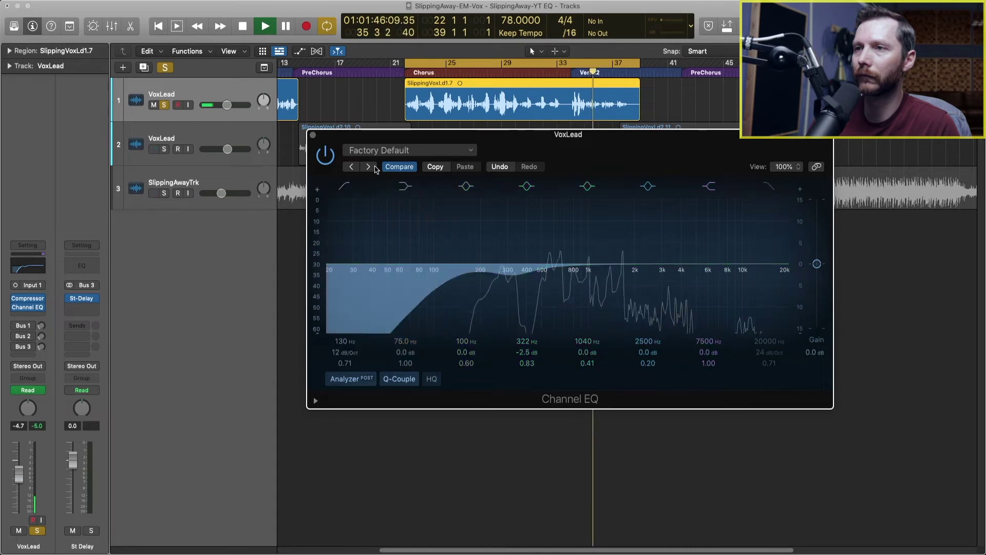
{"action": "key", "text": "space"}
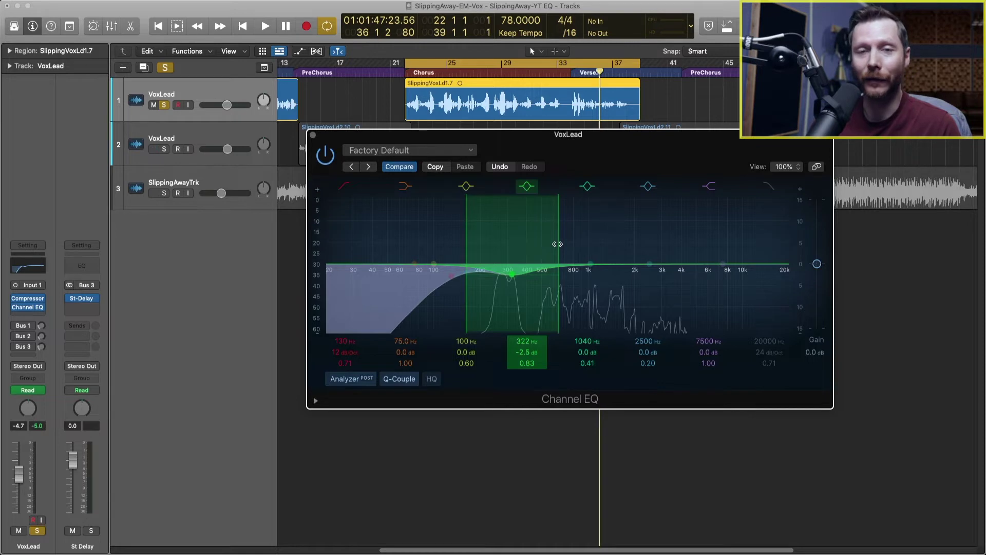
{"action": "mouse_move", "coordinate": [558, 244]}
{"action": "left_mouse_down"}
{"action": "mouse_move", "coordinate": [528, 244]}
{"action": "mouse_move", "coordinate": [556, 246]}
{"action": "left_mouse_up"}
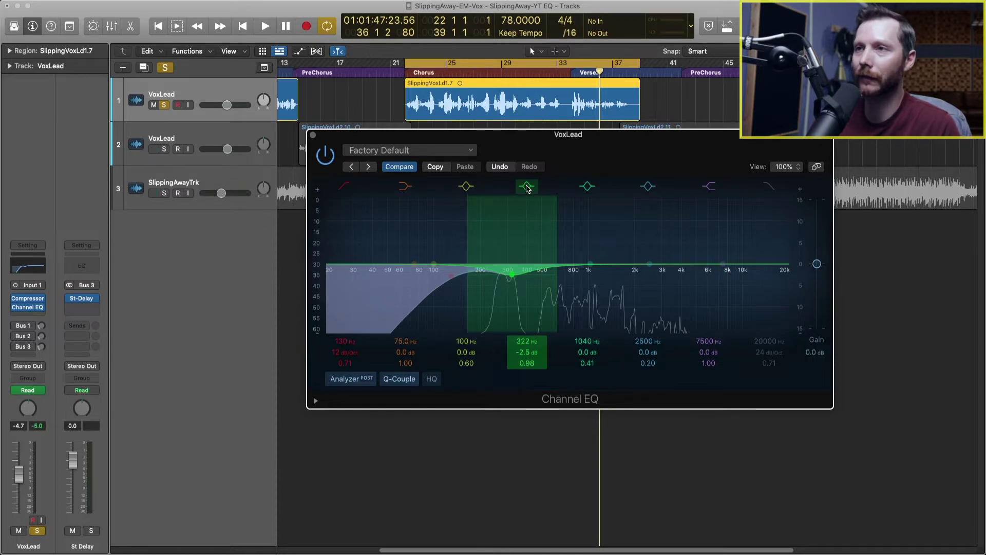
Step: Compare the soloed chorus vocal with and without the 322 Hz cut by toggling that band during playback
{"action": "key", "text": "space"}
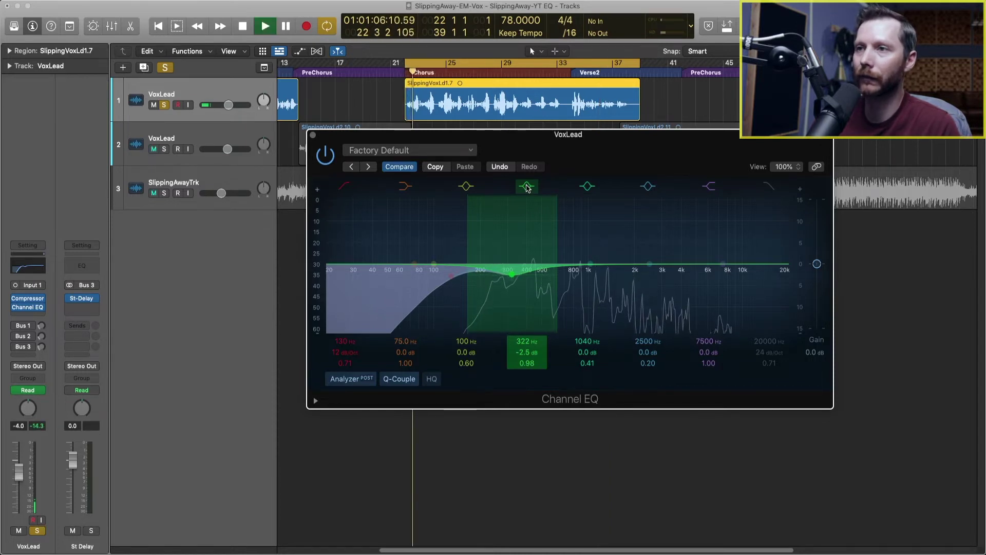
{"action": "left_click", "coordinate": [526, 187]}
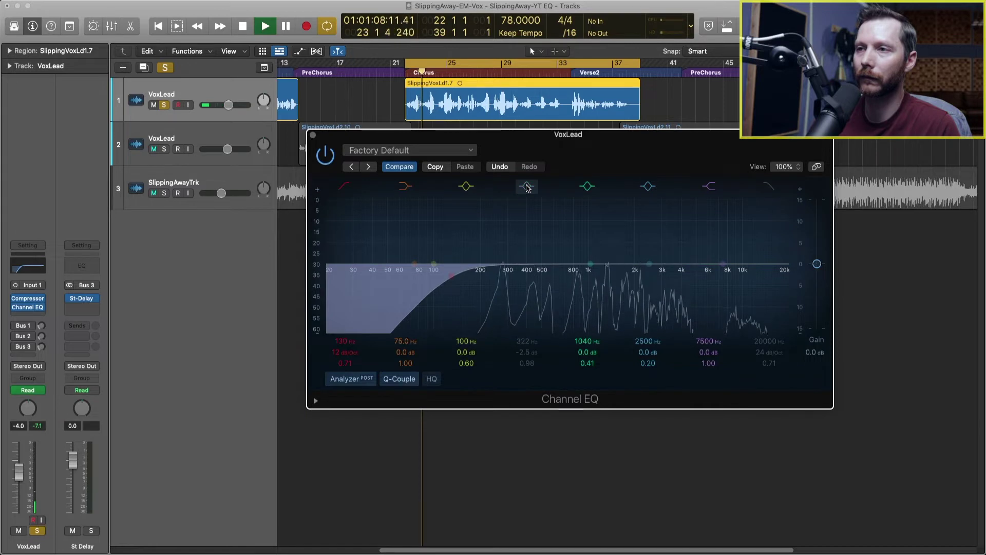
{"action": "left_click", "coordinate": [527, 187]}
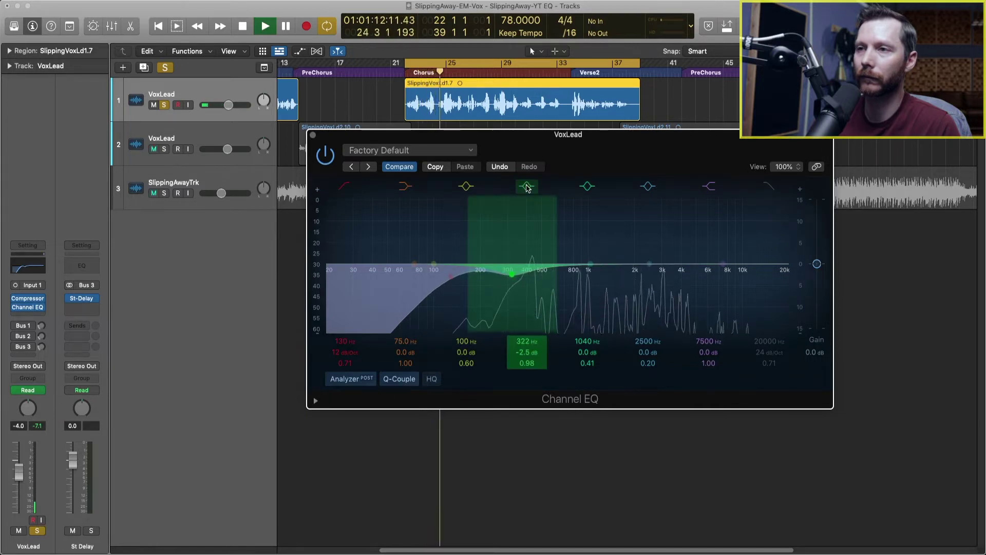
{"action": "left_click", "coordinate": [527, 187]}
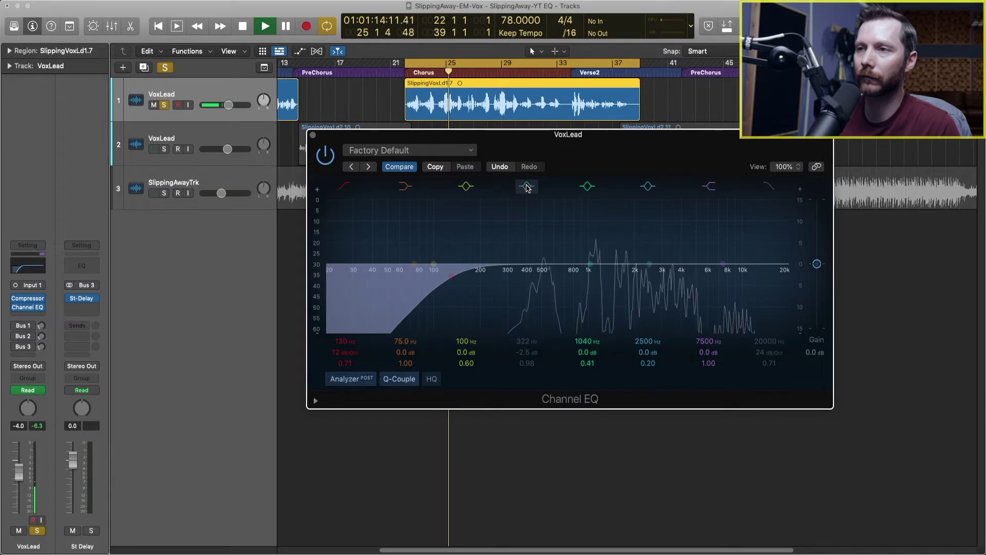
{"action": "left_click", "coordinate": [527, 187]}
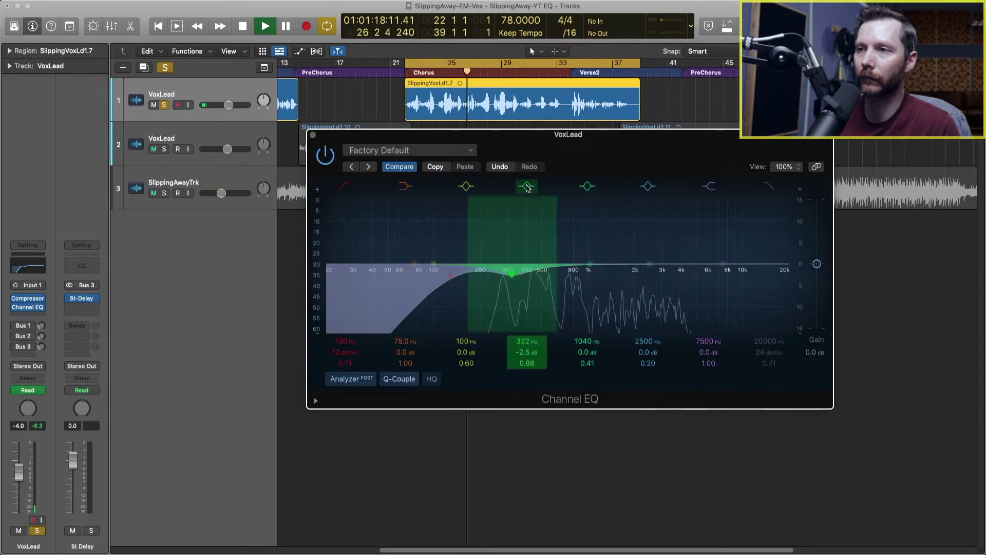
{"action": "left_click", "coordinate": [526, 187]}
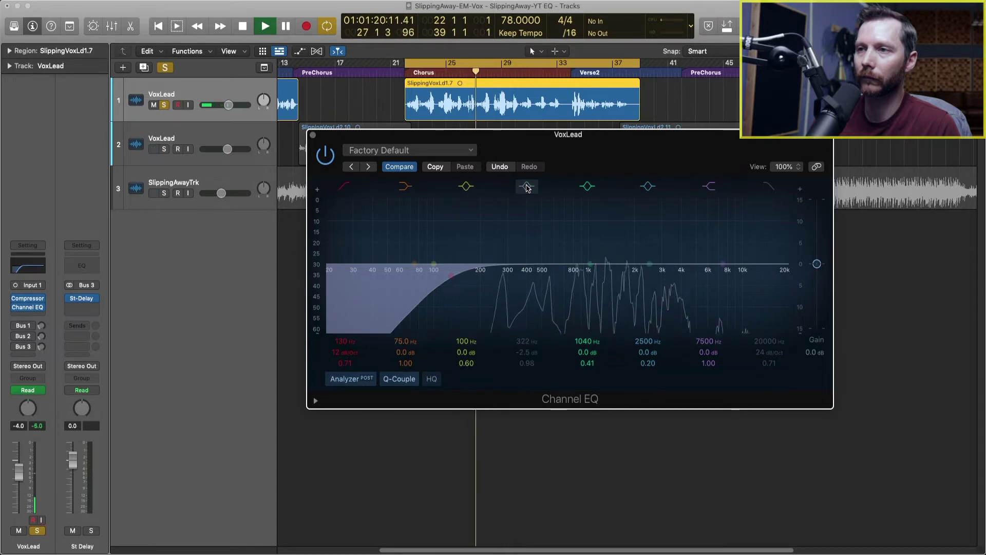
{"action": "left_click", "coordinate": [527, 187]}
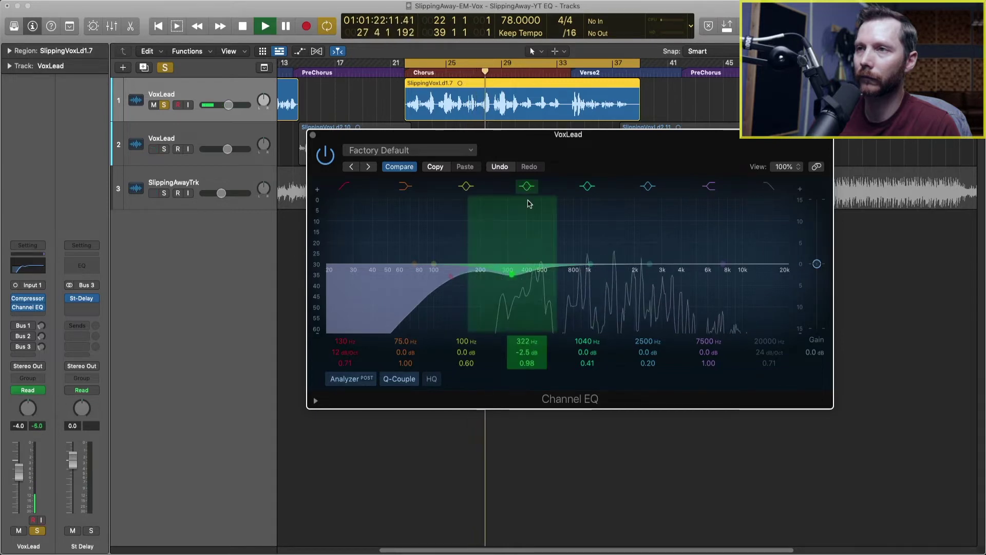
{"action": "key", "text": "space"}
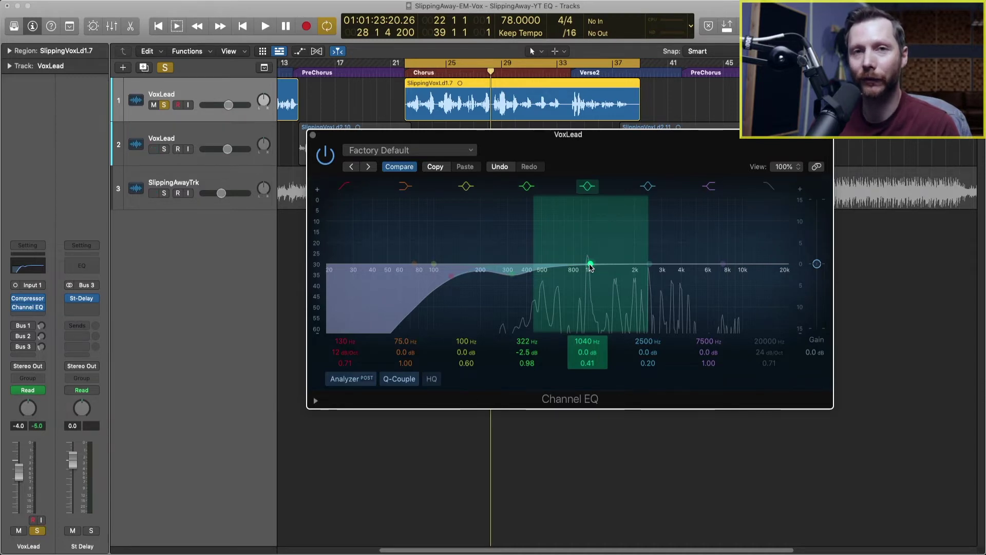
Step: Sweep the boosted 1040 Hz bell band during playback and settle it at 1370 Hz with +3.0 dB and a Q of 1.10
{"action": "key", "text": "space"}
{"action": "left_click_drag", "start_coordinate": [590, 266], "coordinate": [563, 237]}
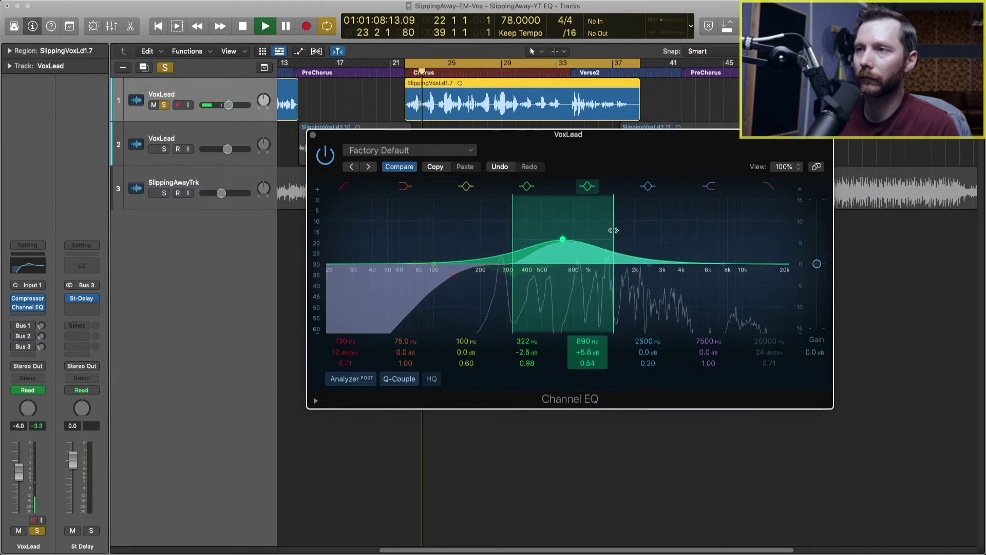
{"action": "left_click_drag", "start_coordinate": [565, 288], "coordinate": [609, 287]}
{"action": "left_click_drag", "start_coordinate": [595, 360], "coordinate": [596, 370]}
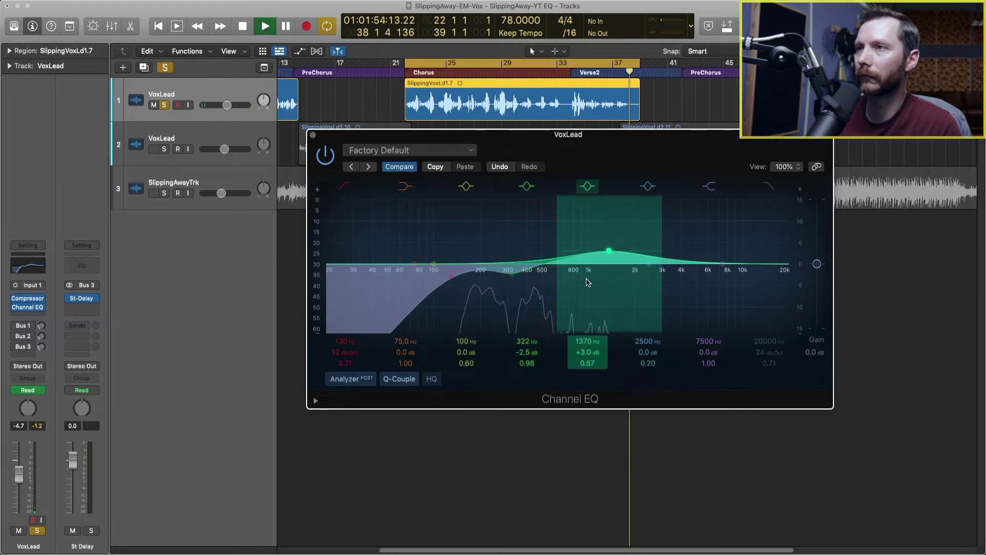
{"action": "key", "text": "space"}
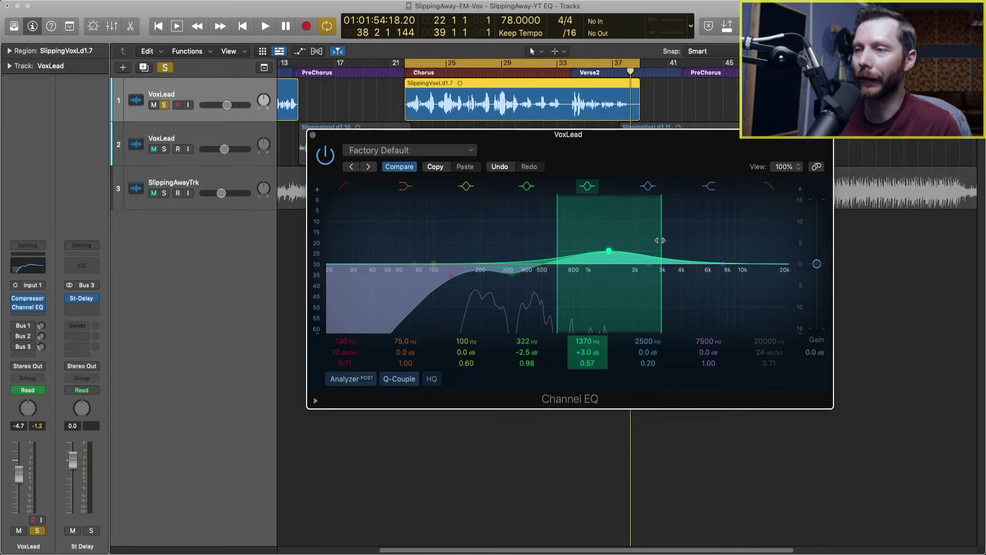
{"action": "left_click_drag", "start_coordinate": [660, 240], "coordinate": [654, 240]}
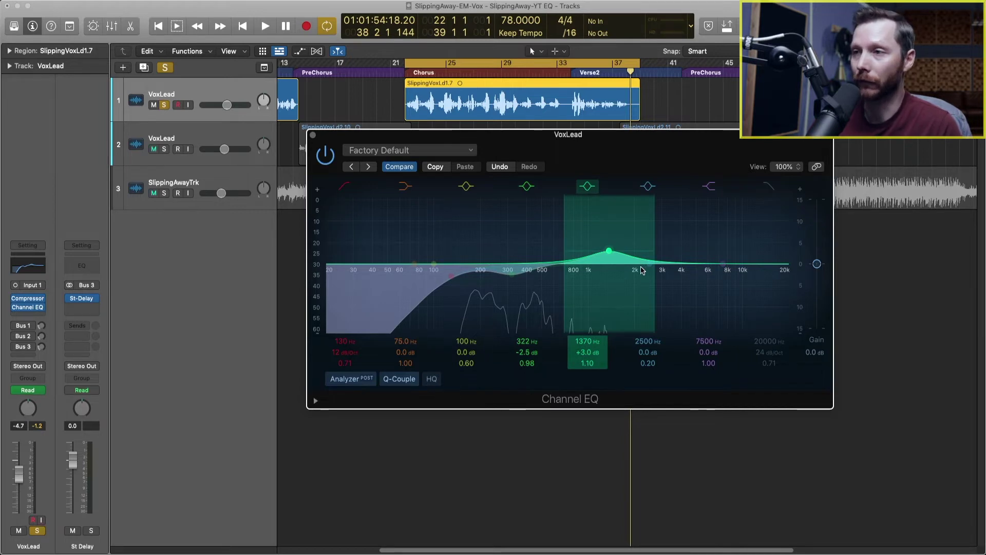
Step: Set the 2500 Hz bell band to a 2.9 dB boost at 6000 Hz with a Q of 1.10 during playback
{"action": "key", "text": "space"}
{"action": "left_click_drag", "start_coordinate": [648, 356], "coordinate": [643, 318]}
{"action": "left_click_drag", "start_coordinate": [646, 352], "coordinate": [647, 359]}
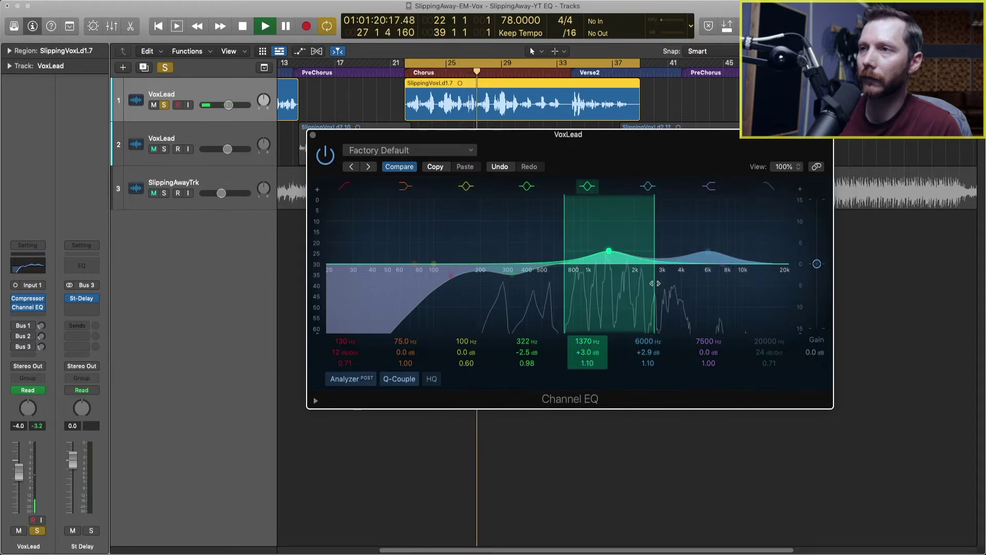
{"action": "left_click", "coordinate": [326, 159]}
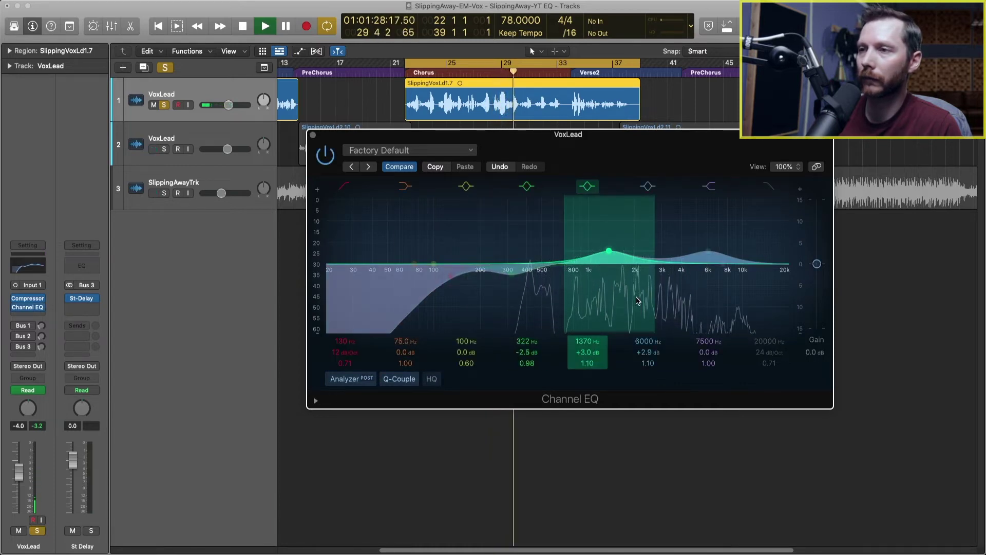
{"action": "key", "text": "space"}
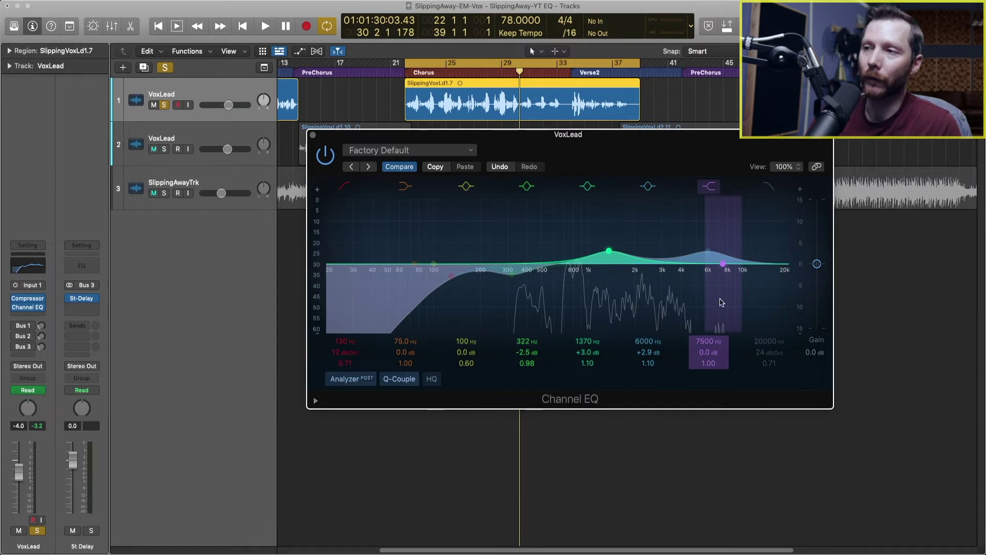
Step: Boost the high shelf band by 3.0 dB and set its frequency to 10000 Hz
{"action": "left_click", "coordinate": [711, 185]}
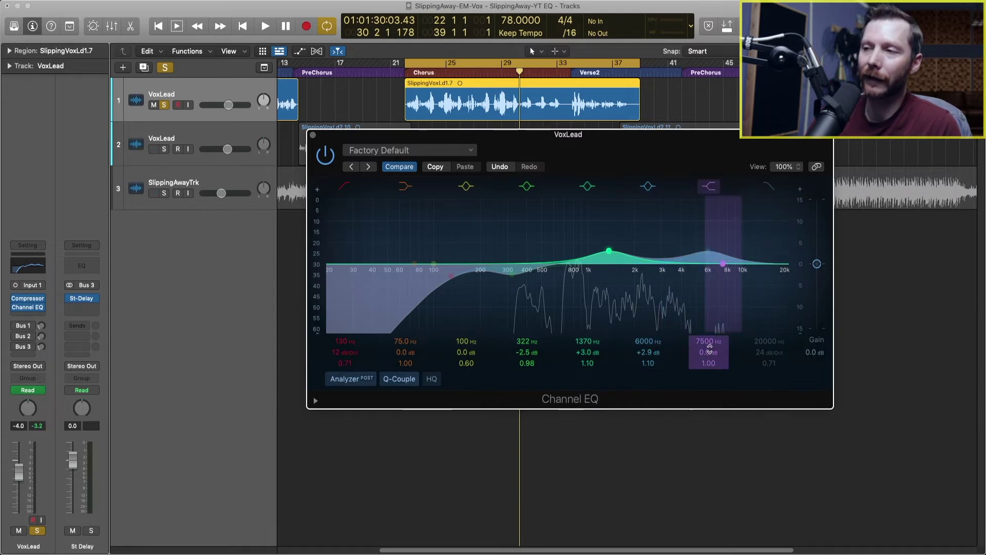
{"action": "left_click_drag", "start_coordinate": [708, 354], "coordinate": [708, 341]}
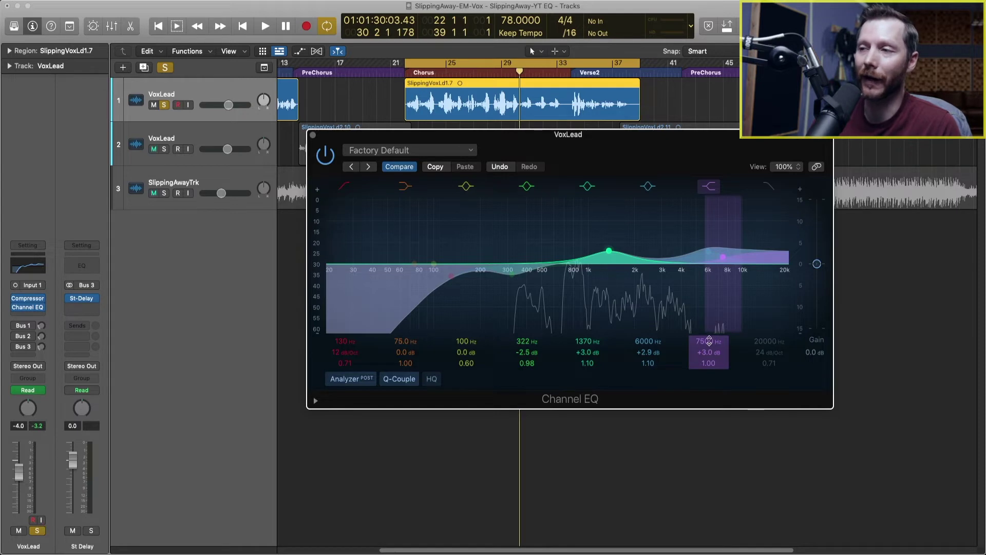
{"action": "left_click_drag", "start_coordinate": [704, 342], "coordinate": [712, 341]}
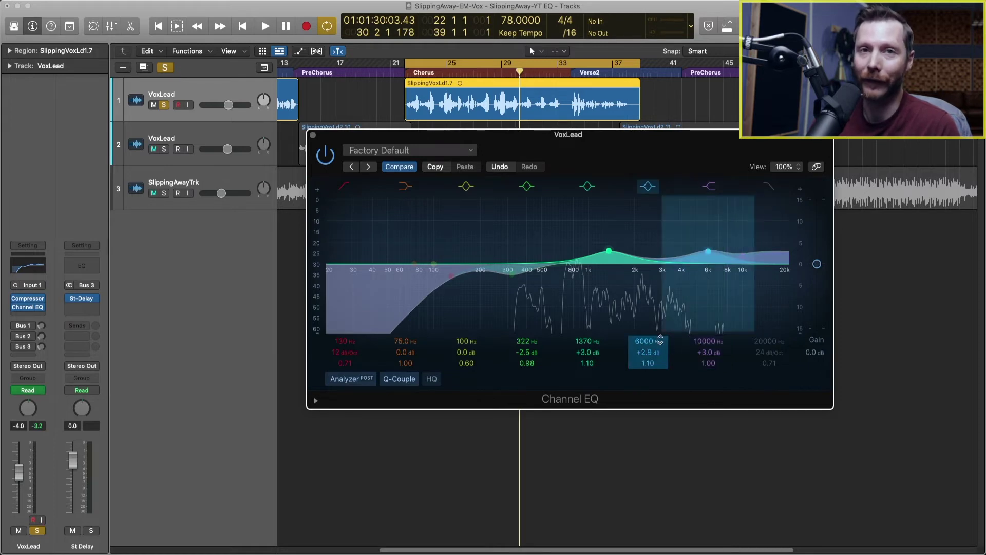
Step: Compare the soloed vocal with and without the whole Channel EQ by bypassing it repeatedly during playback
{"action": "left_click", "coordinate": [326, 156]}
{"action": "key", "text": "space"}
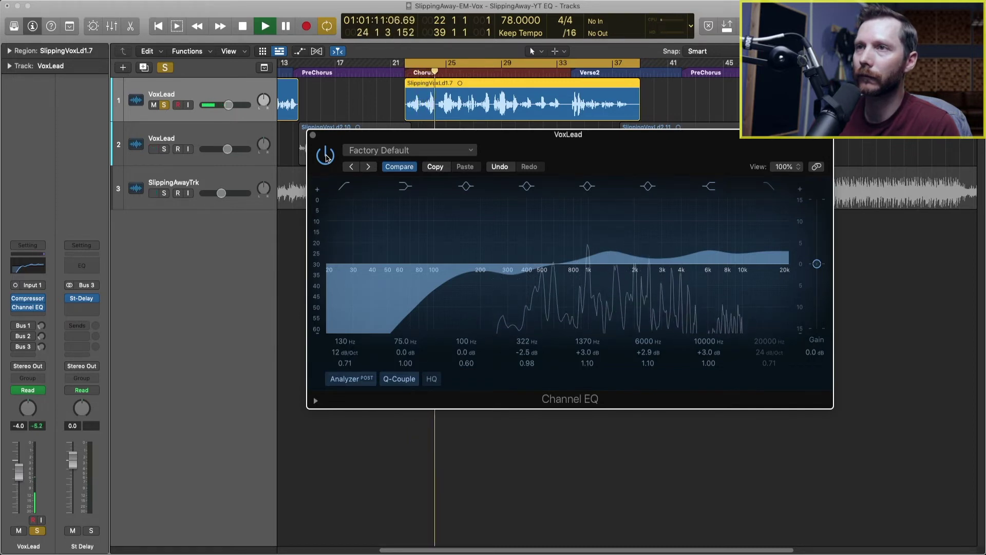
{"action": "left_click", "coordinate": [325, 155]}
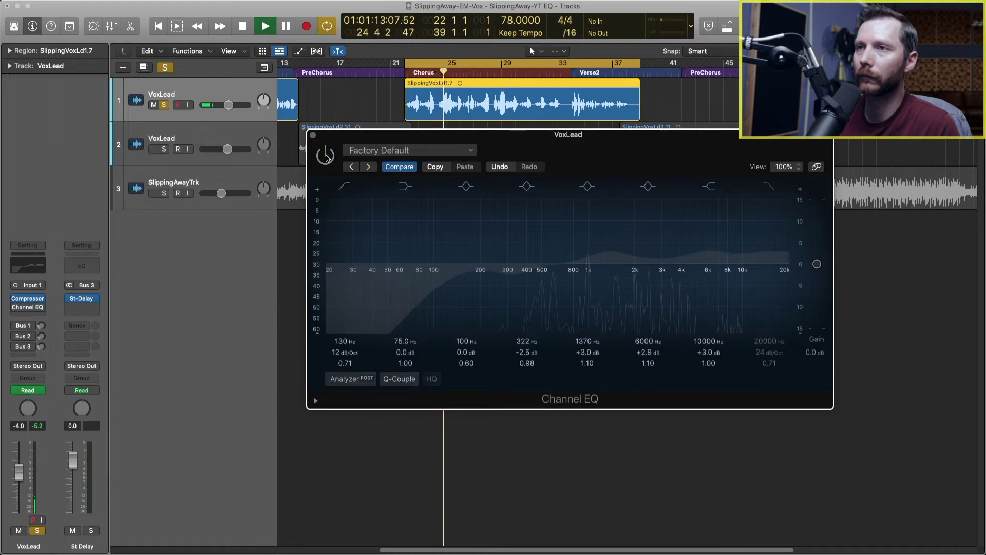
{"action": "left_click", "coordinate": [325, 155]}
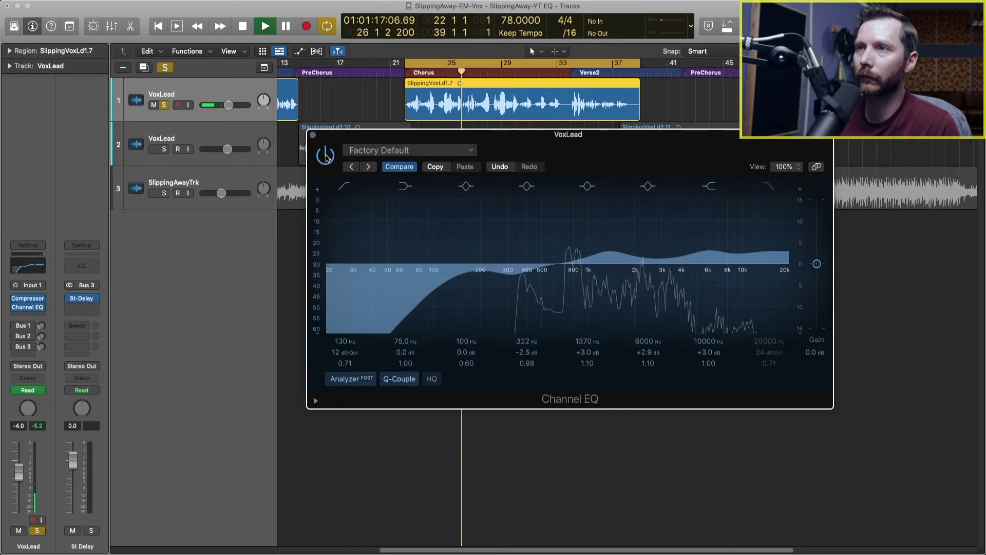
{"action": "left_click", "coordinate": [326, 156]}
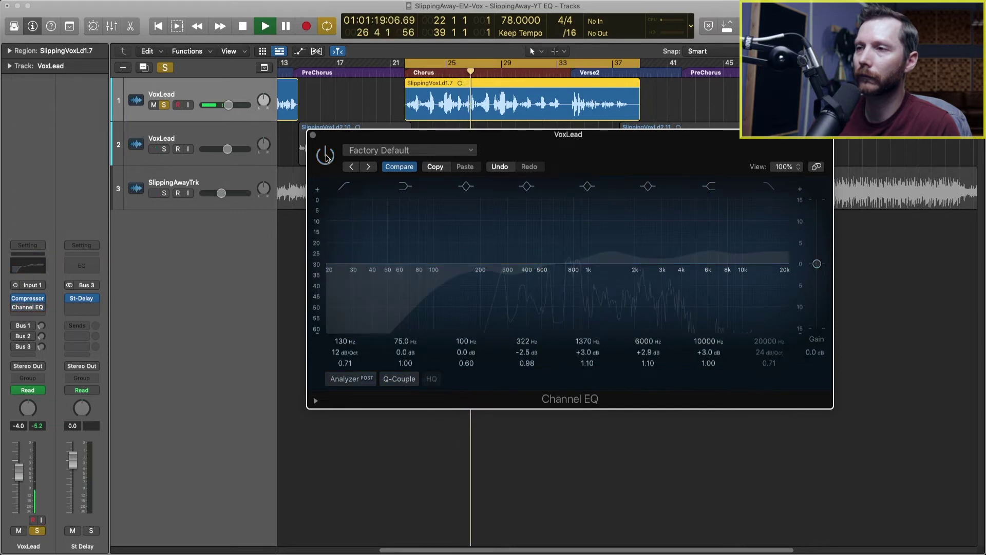
{"action": "left_click", "coordinate": [325, 155]}
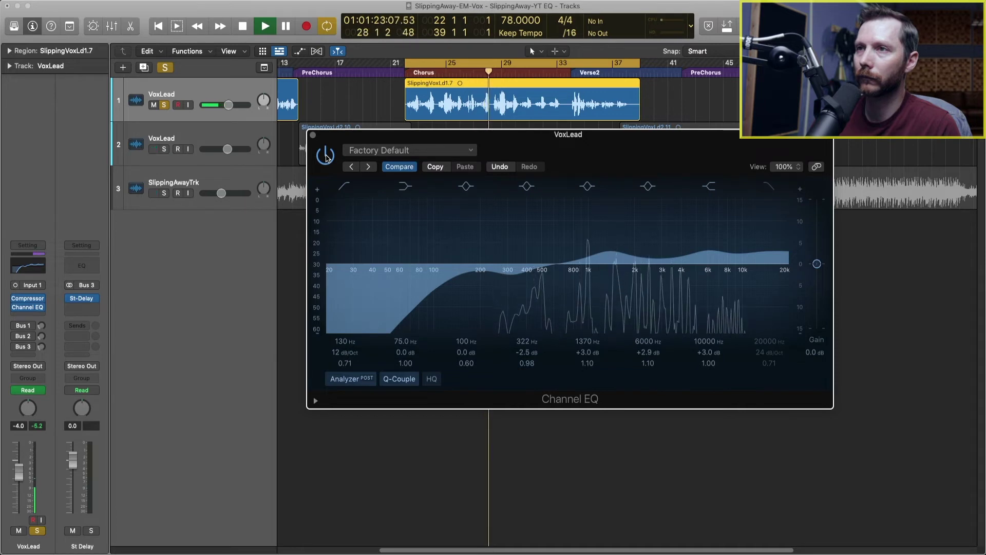
{"action": "left_click", "coordinate": [326, 156]}
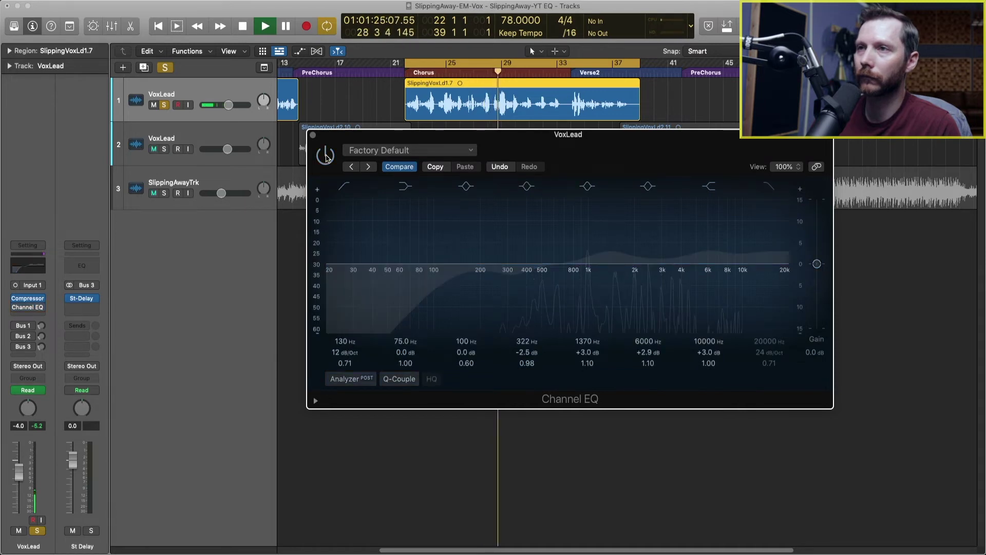
{"action": "left_click", "coordinate": [325, 155]}
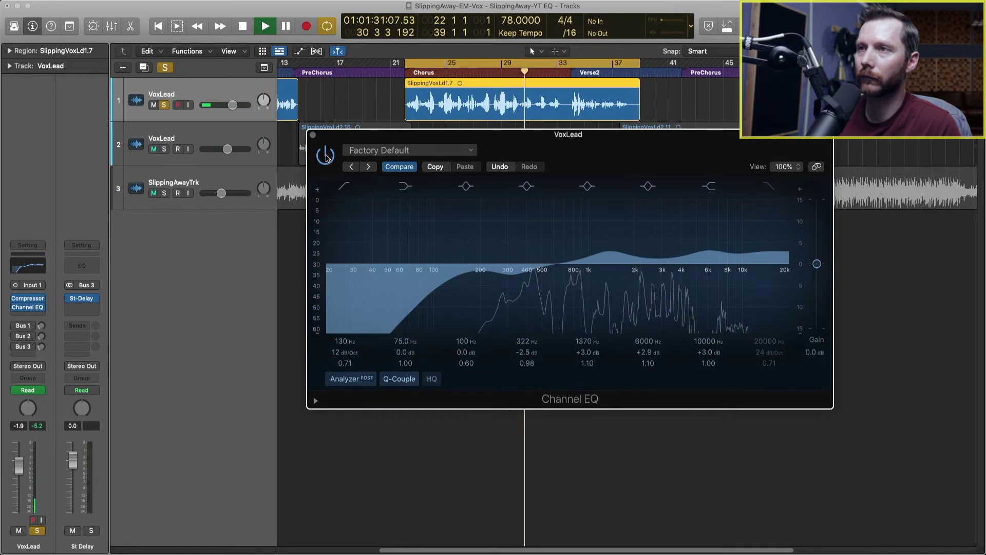
{"action": "left_click", "coordinate": [326, 156]}
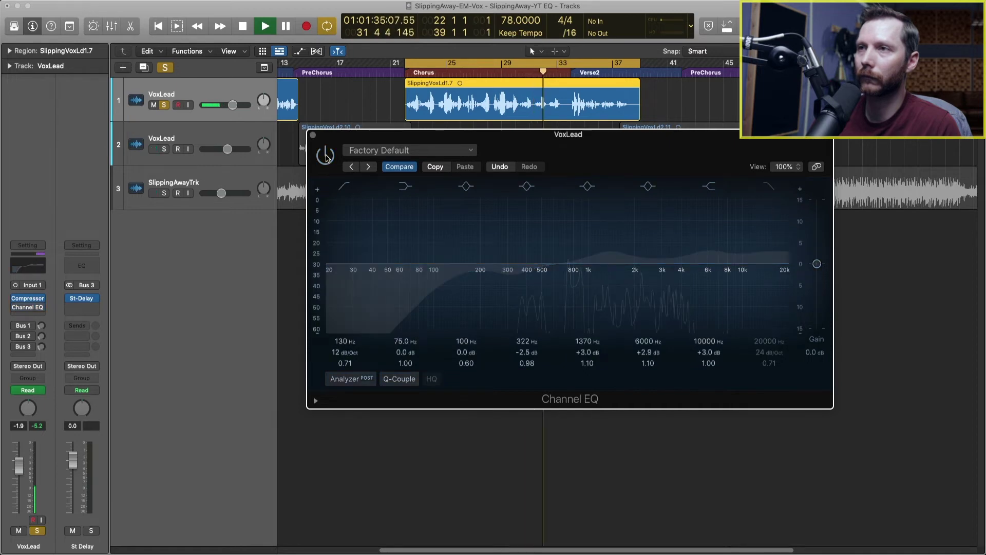
{"action": "left_click", "coordinate": [326, 155]}
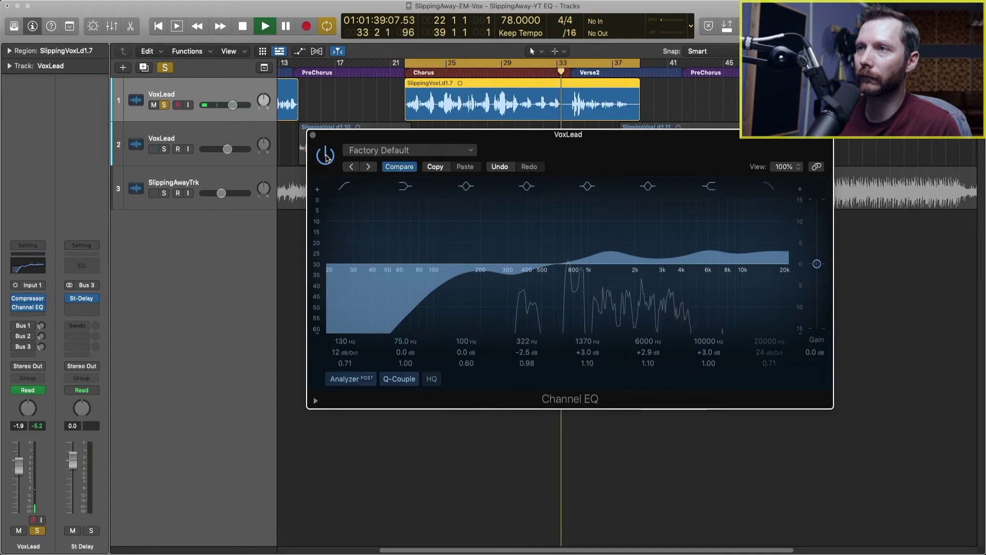
{"action": "key", "text": "space"}
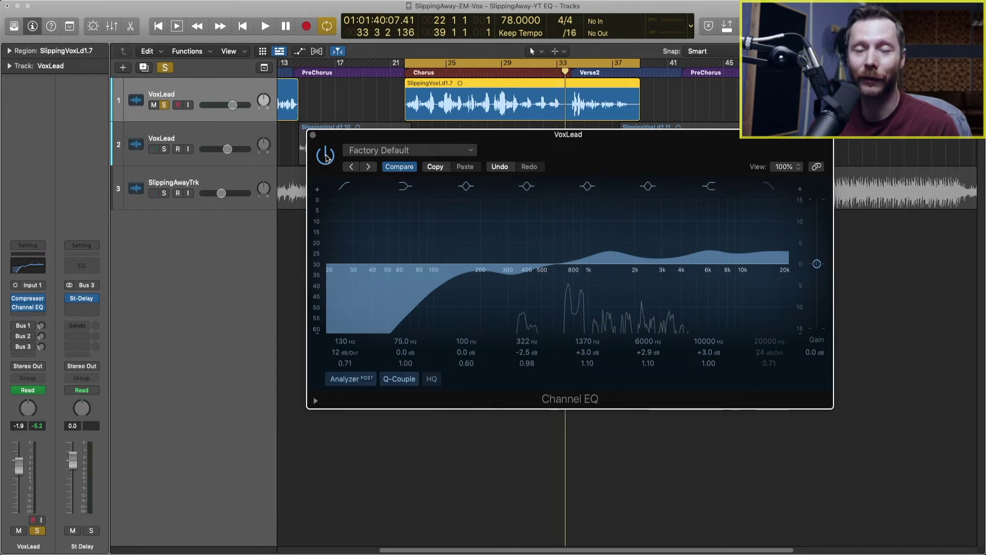
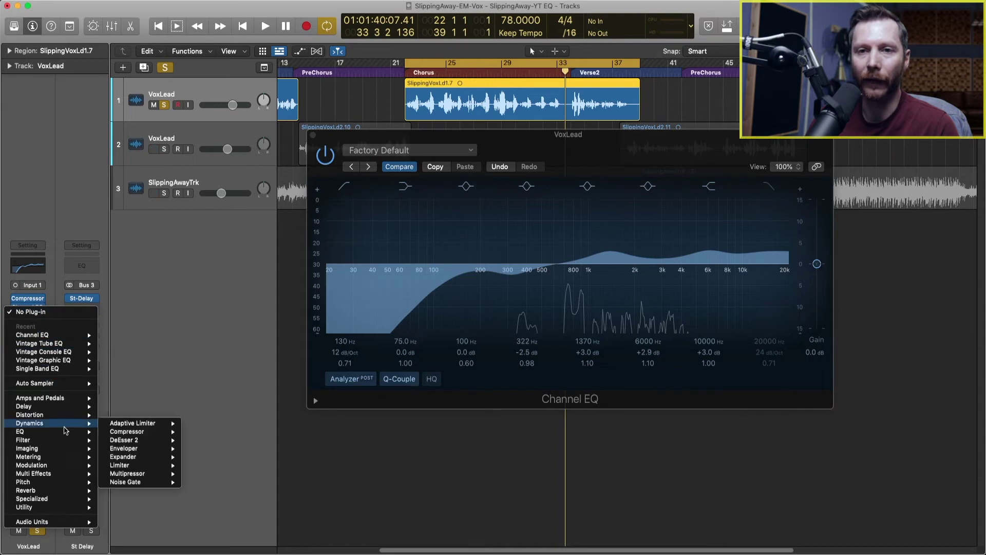
Step: Insert a mono Vintage Console EQ after the Channel EQ on the VoxLead track
{"action": "mouse_move", "coordinate": [65, 435]}
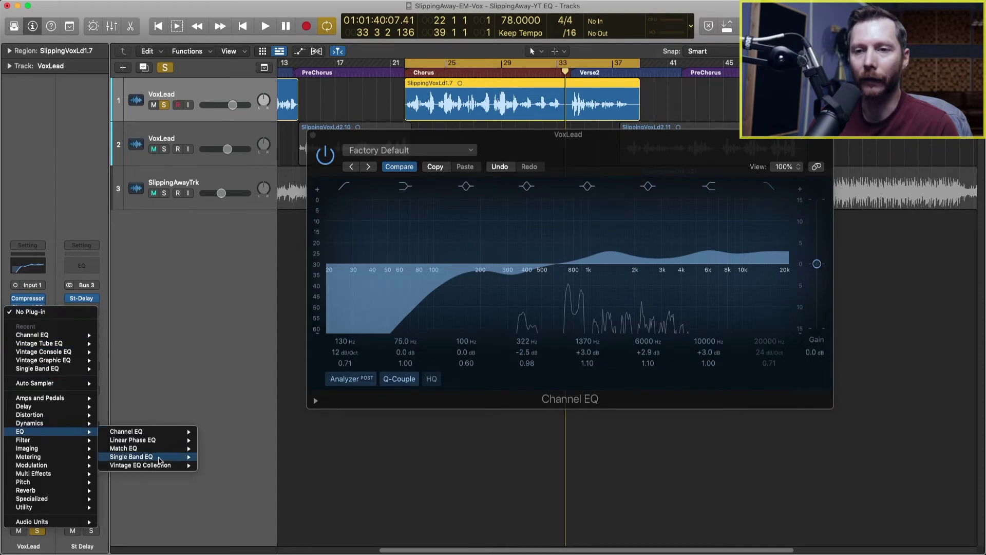
{"action": "mouse_move", "coordinate": [158, 467]}
{"action": "mouse_move", "coordinate": [253, 468]}
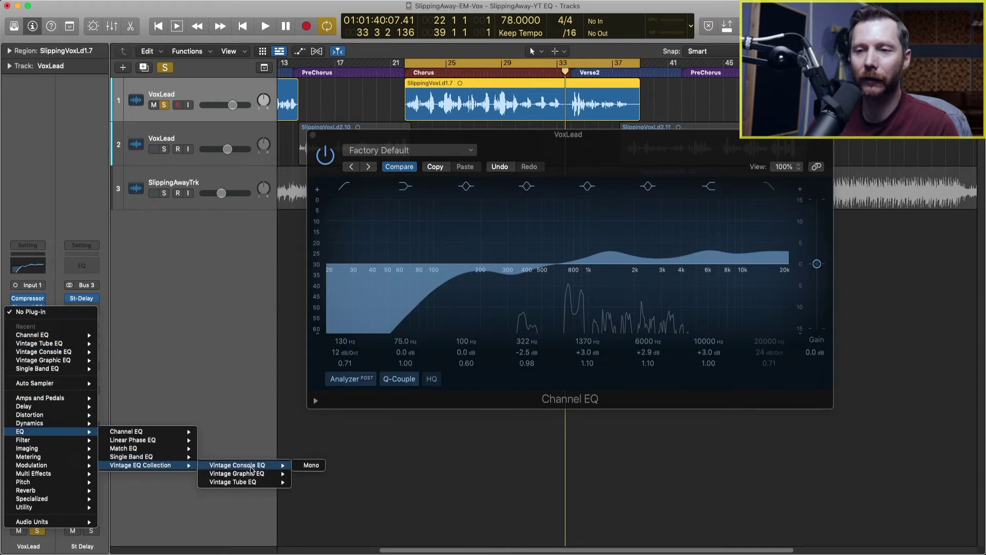
{"action": "left_click", "coordinate": [314, 469]}
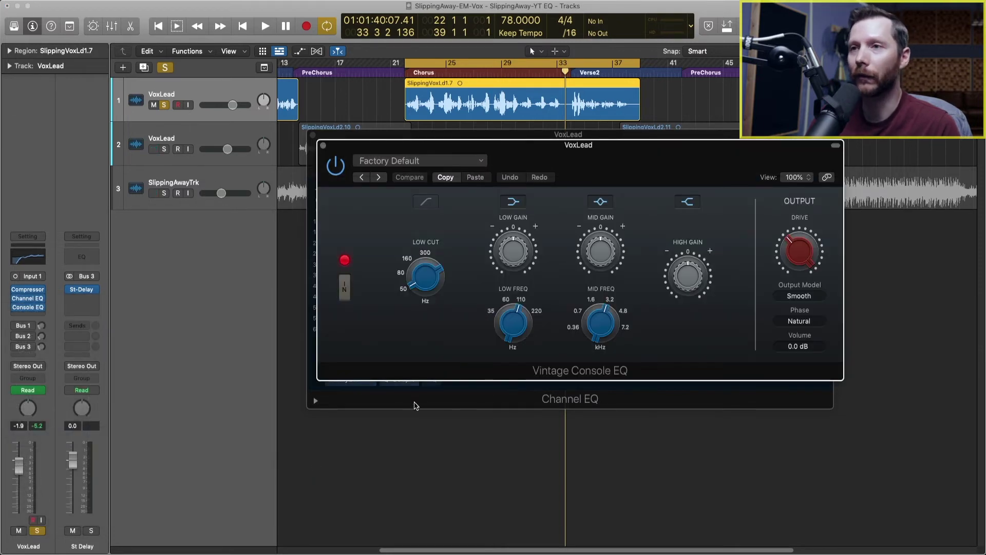
{"action": "mouse_move", "coordinate": [417, 266]}
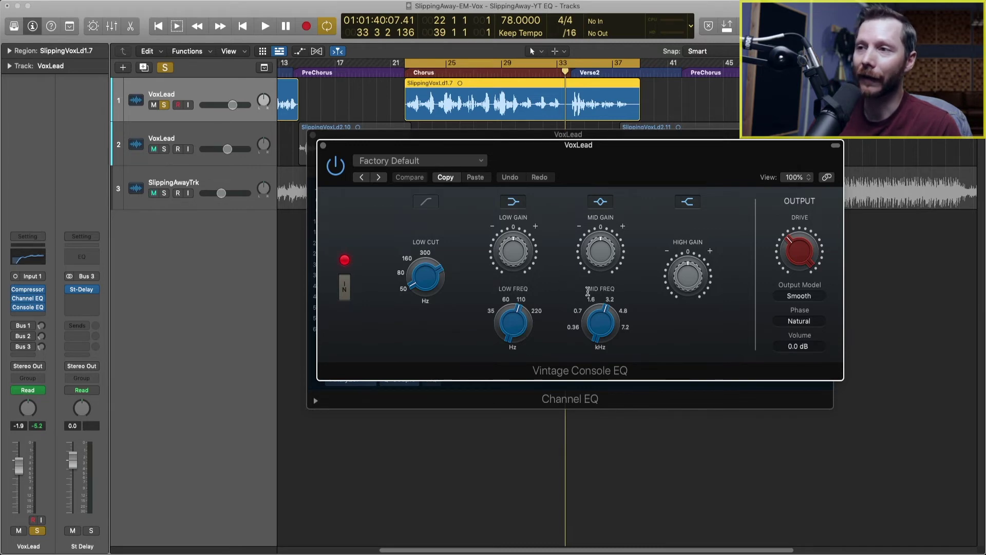
{"action": "mouse_move", "coordinate": [600, 321]}
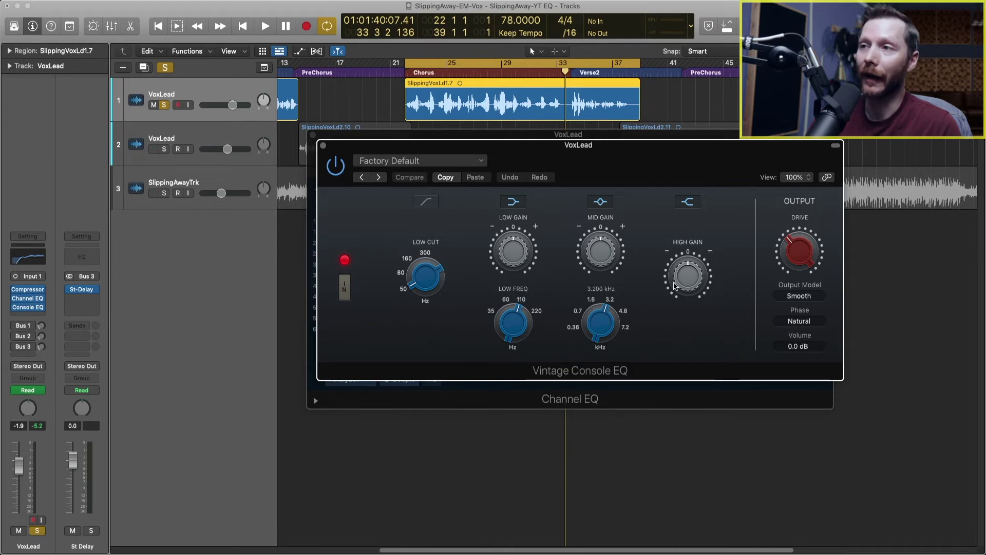
{"action": "mouse_move", "coordinate": [692, 276]}
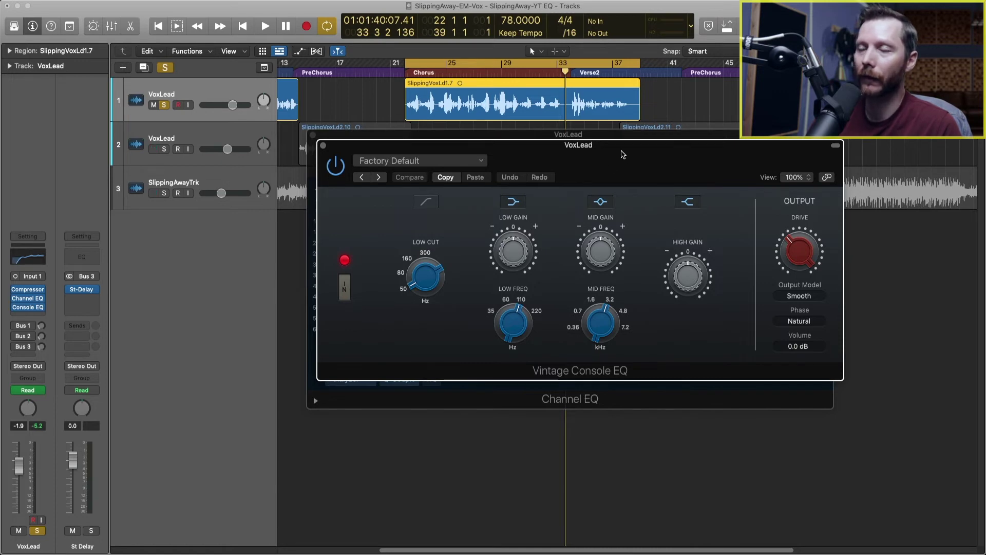
Step: Stack the Channel EQ window above the Vintage Console EQ window and disable the Channel EQ's 6000 Hz bell band
{"action": "left_click_drag", "start_coordinate": [625, 155], "coordinate": [623, 298]}
{"action": "left_click_drag", "start_coordinate": [586, 134], "coordinate": [595, 7]}
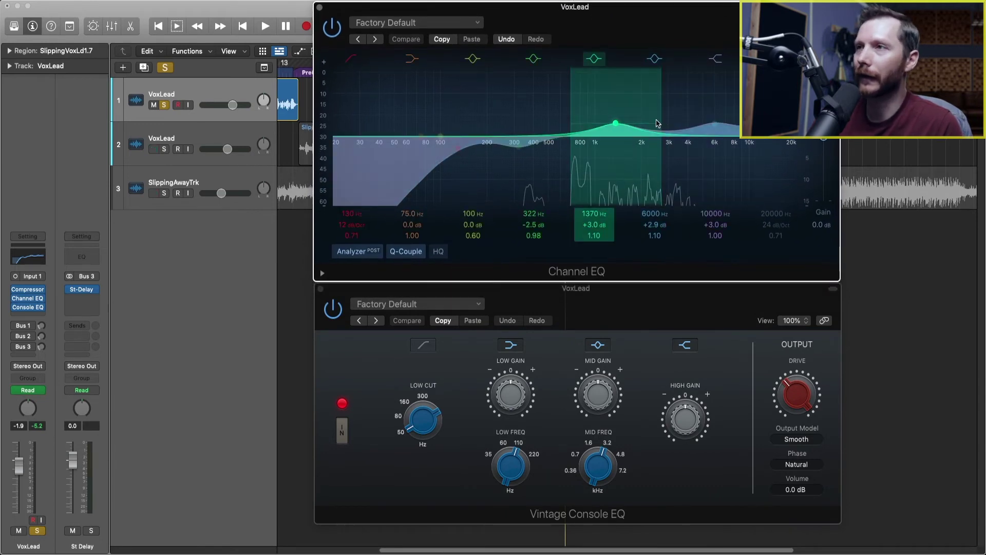
{"action": "left_click", "coordinate": [654, 59]}
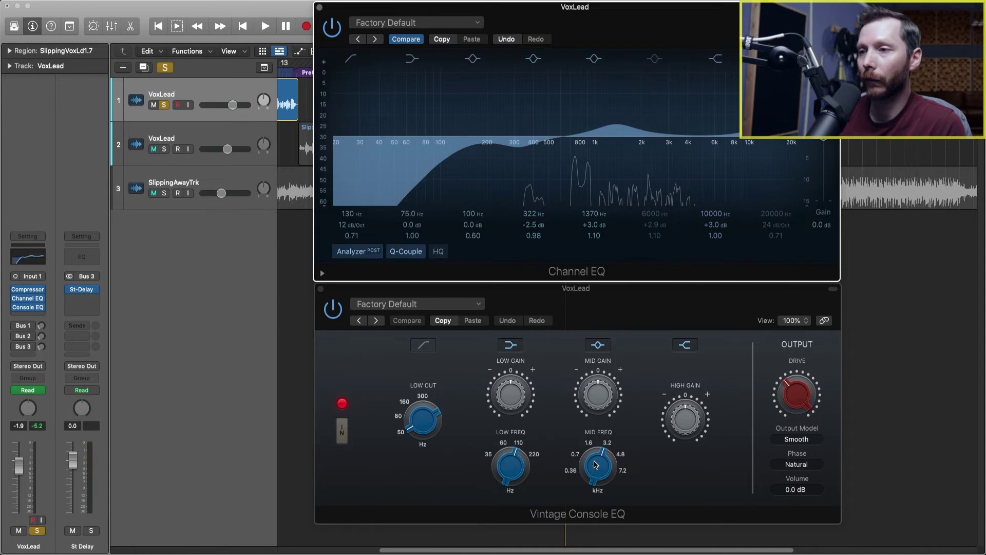
Step: Disable the Vintage Console EQ's low band and raise its mid frequency to between the 4.8 and 7.2 kHz marks
{"action": "mouse_move", "coordinate": [598, 475]}
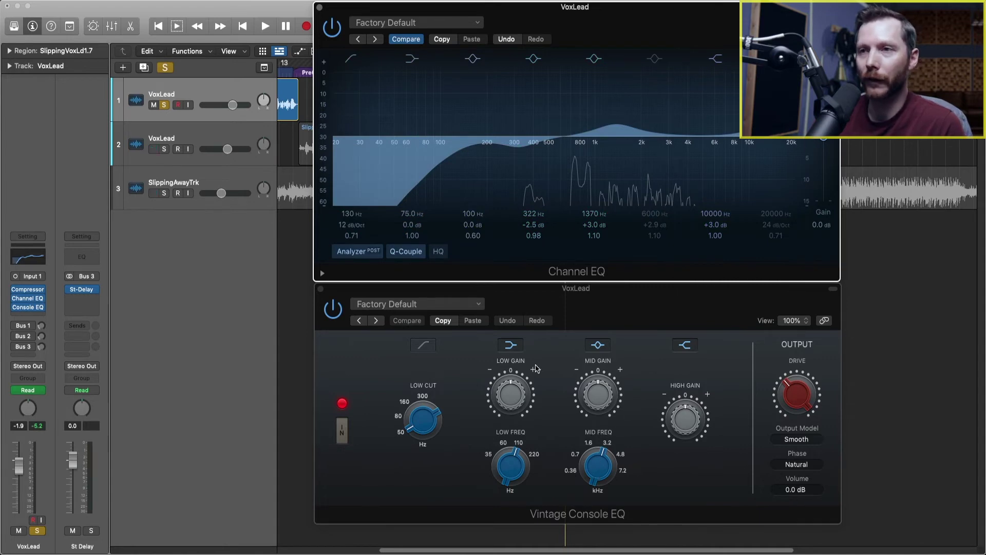
{"action": "mouse_move", "coordinate": [537, 369]}
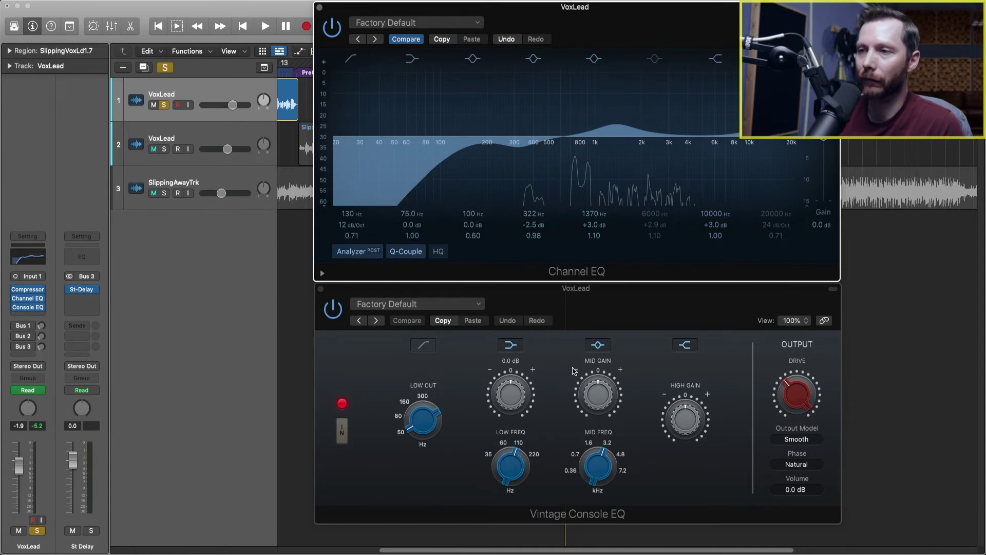
{"action": "left_click", "coordinate": [580, 352]}
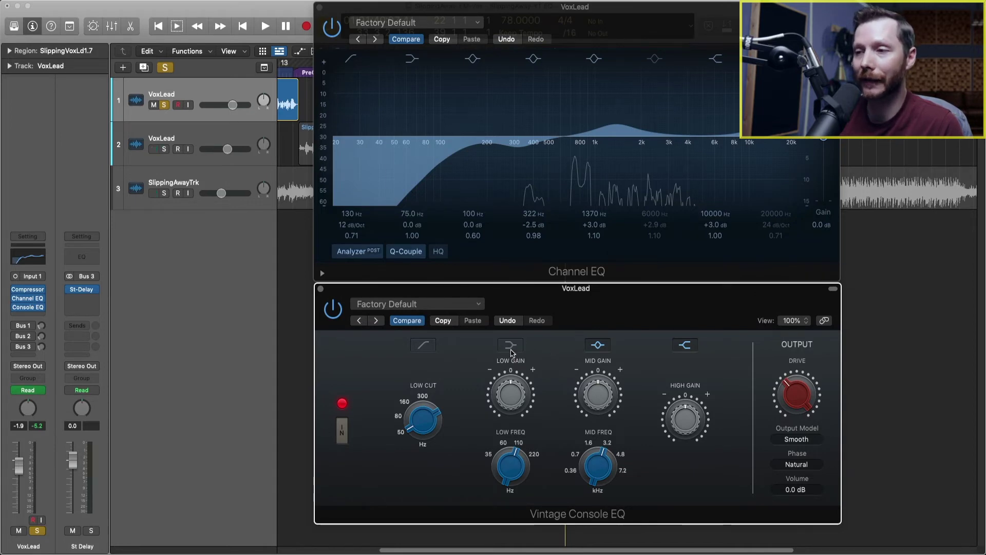
{"action": "mouse_move", "coordinate": [603, 466]}
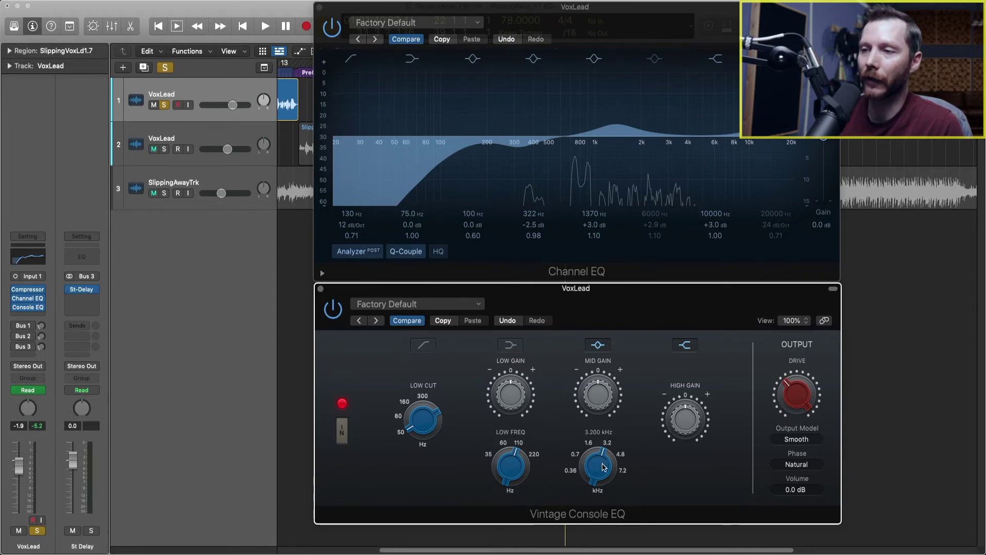
{"action": "left_click_drag", "start_coordinate": [604, 466], "coordinate": [599, 435]}
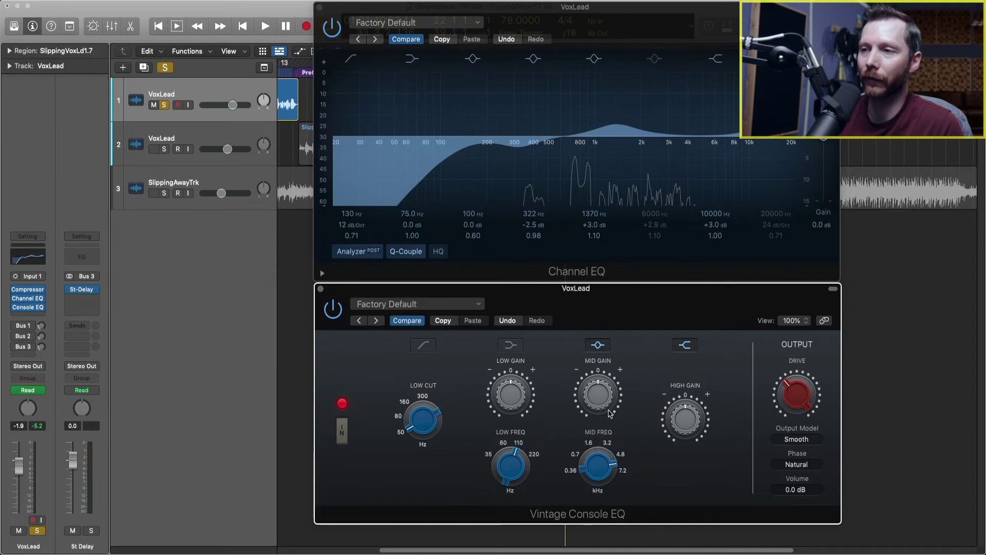
Step: Boost the Vintage Console EQ's mid gain by 3.0 dB while listening to the soloed vocal
{"action": "mouse_move", "coordinate": [599, 394]}
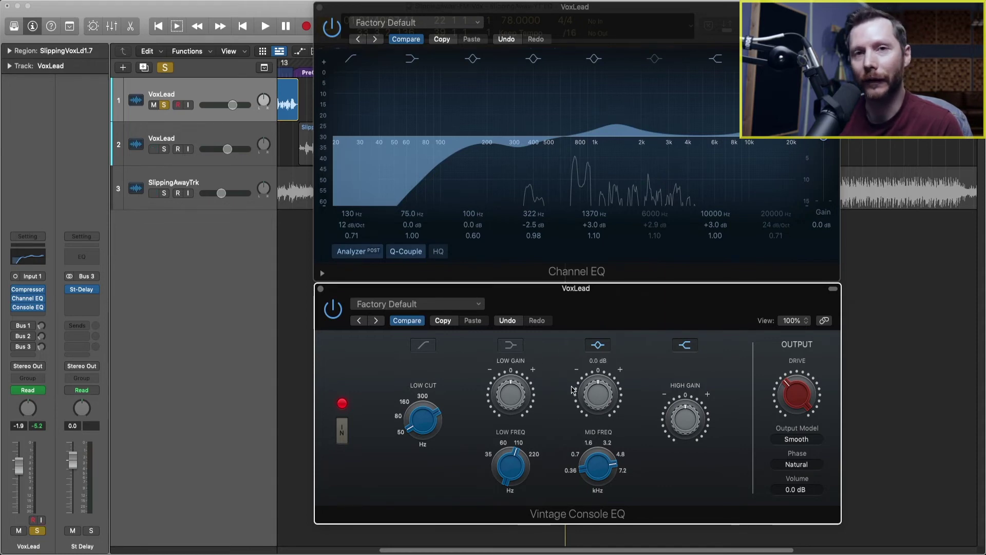
{"action": "key", "text": "space"}
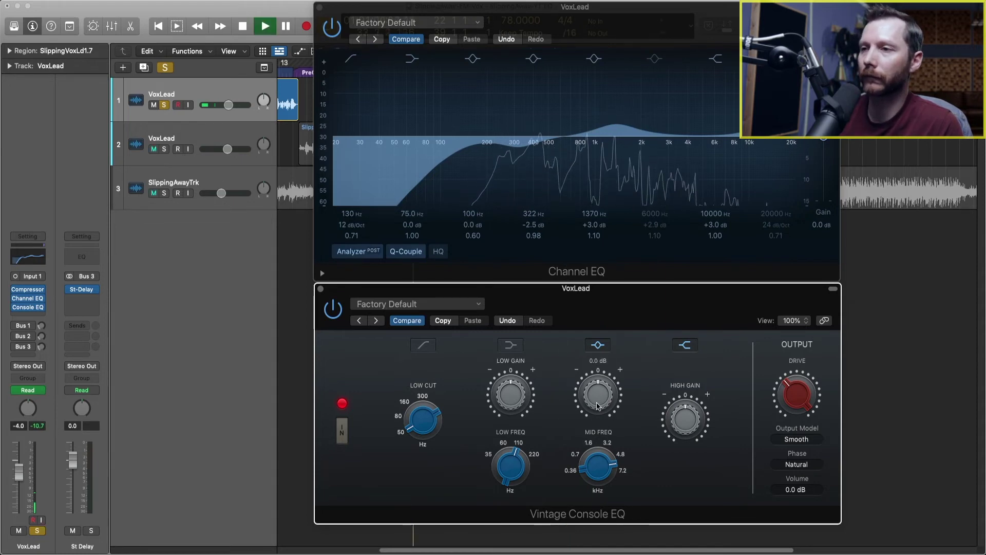
{"action": "left_click_drag", "start_coordinate": [597, 405], "coordinate": [598, 391]}
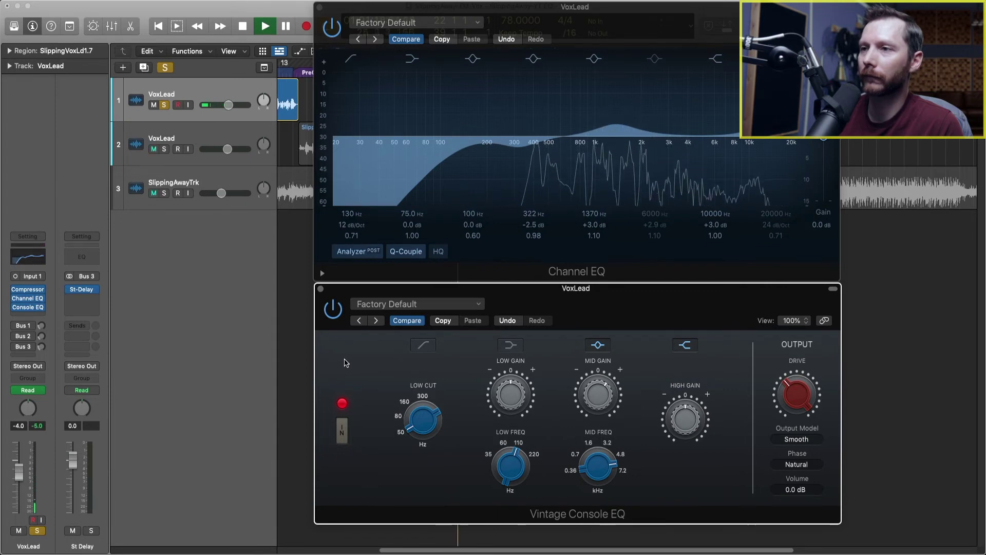
{"action": "key", "text": "space"}
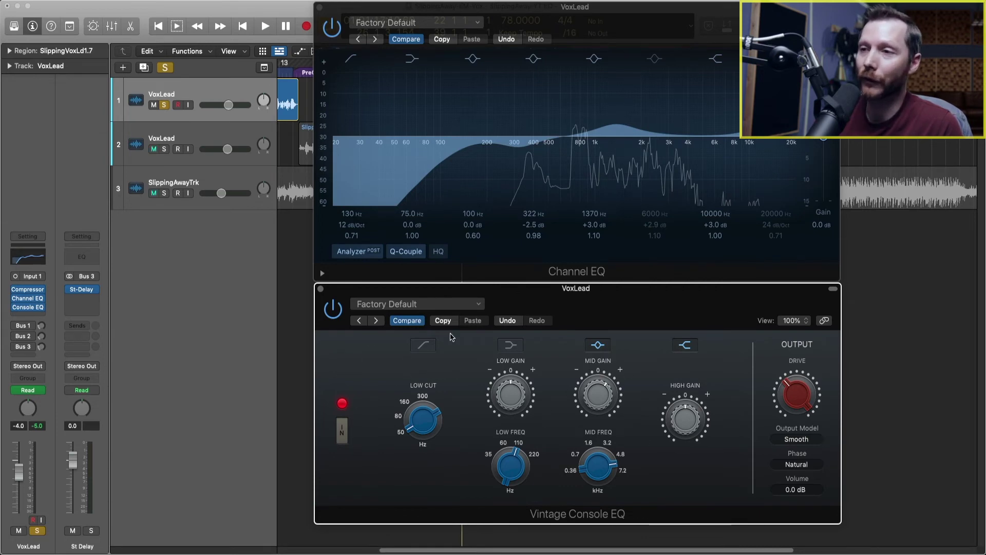
Step: Disable the 10000 Hz high shelf band in the Channel EQ
{"action": "mouse_move", "coordinate": [417, 427]}
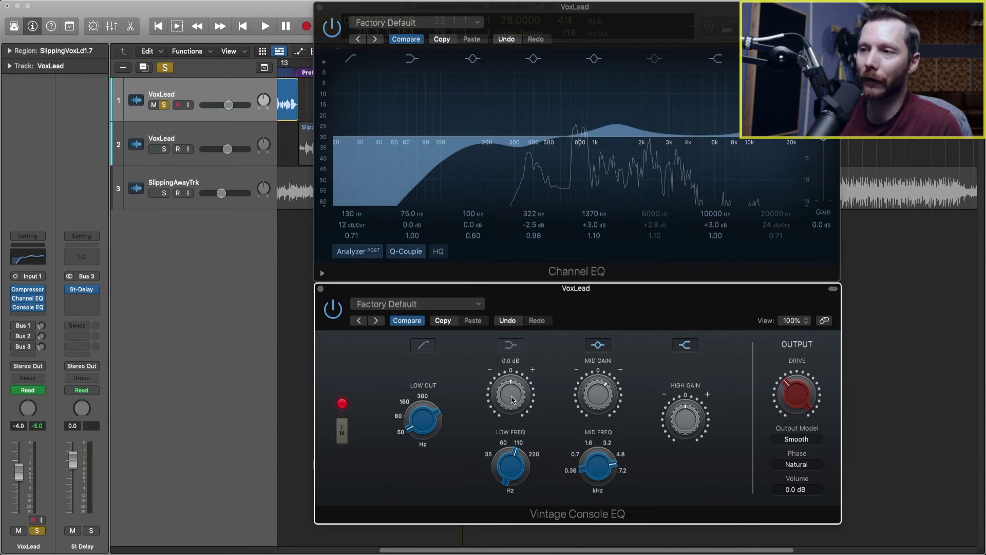
{"action": "mouse_move", "coordinate": [657, 428]}
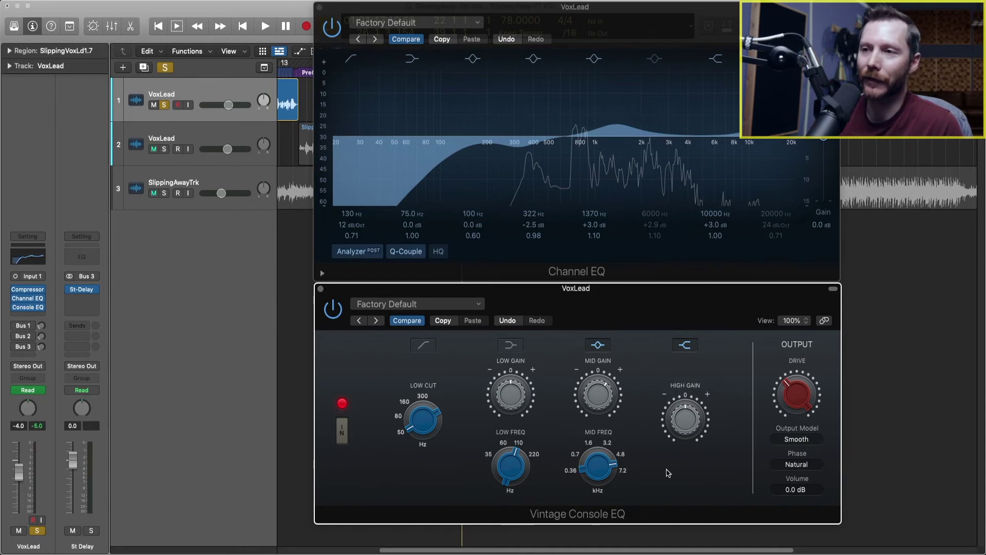
{"action": "mouse_move", "coordinate": [531, 371]}
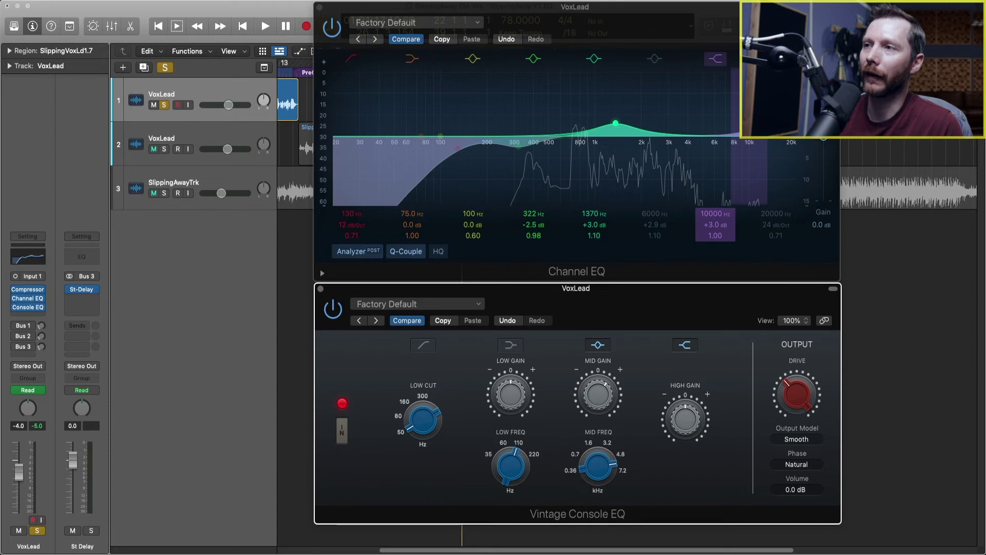
{"action": "left_click", "coordinate": [718, 62]}
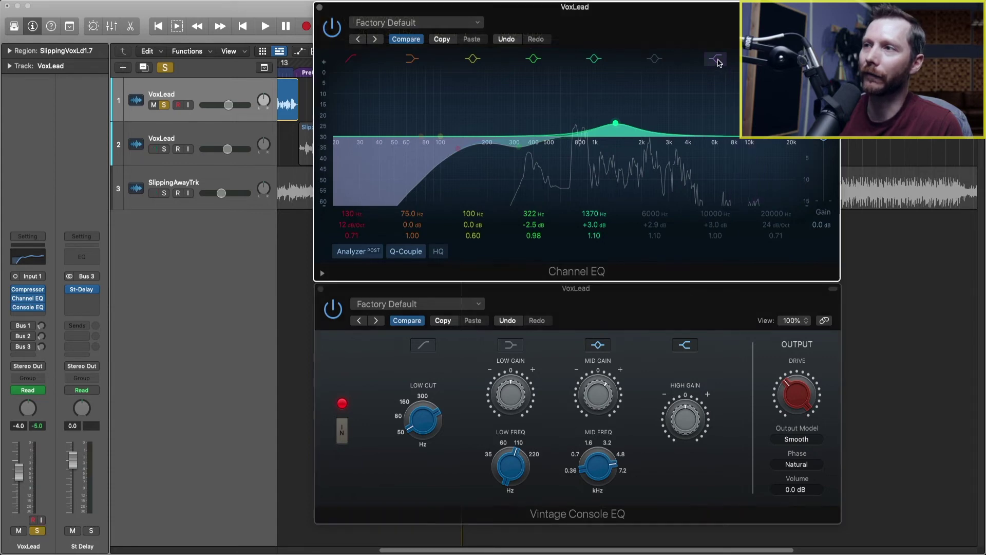
Step: Insert a mono Vintage Tube EQ after the Vintage Console EQ on the VoxLead track
{"action": "left_click", "coordinate": [36, 316]}
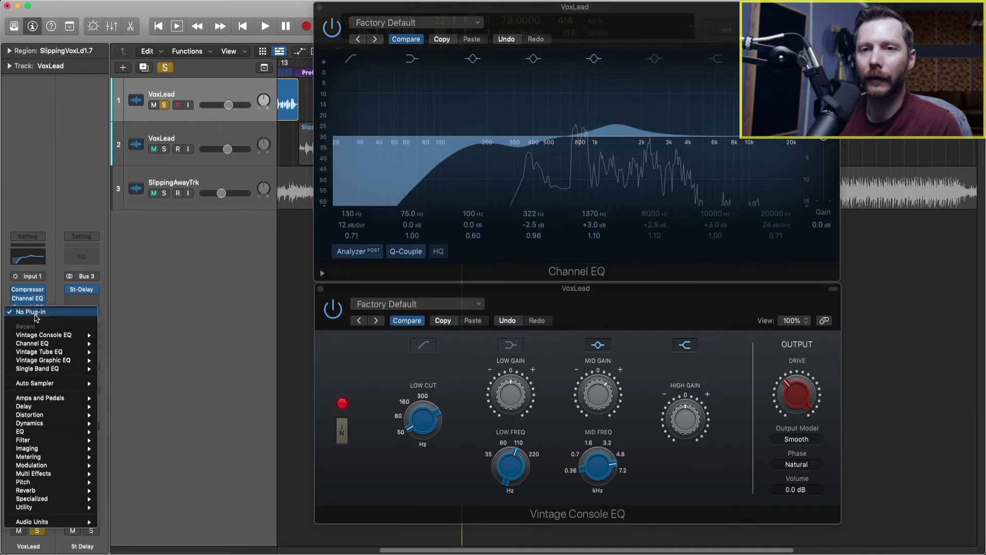
{"action": "mouse_move", "coordinate": [60, 434]}
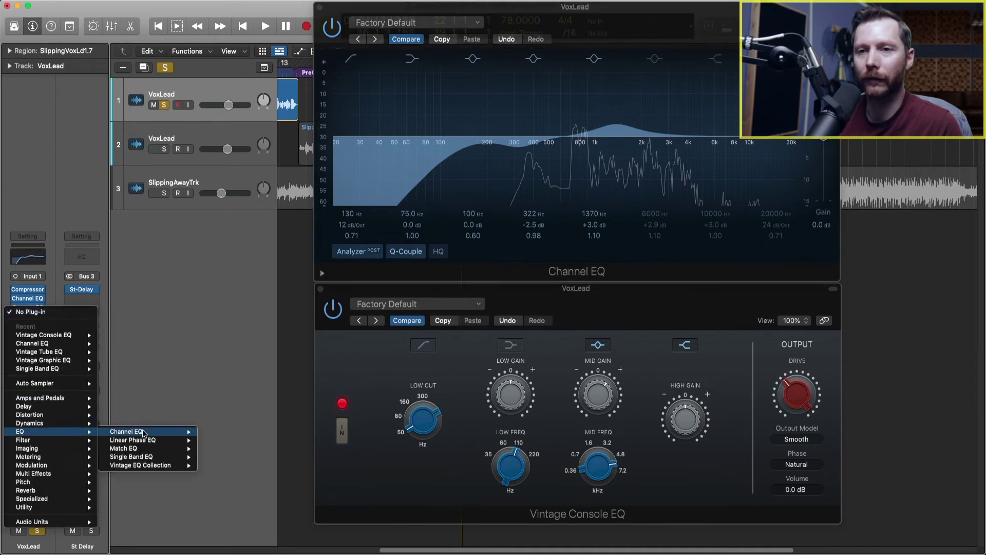
{"action": "mouse_move", "coordinate": [140, 468]}
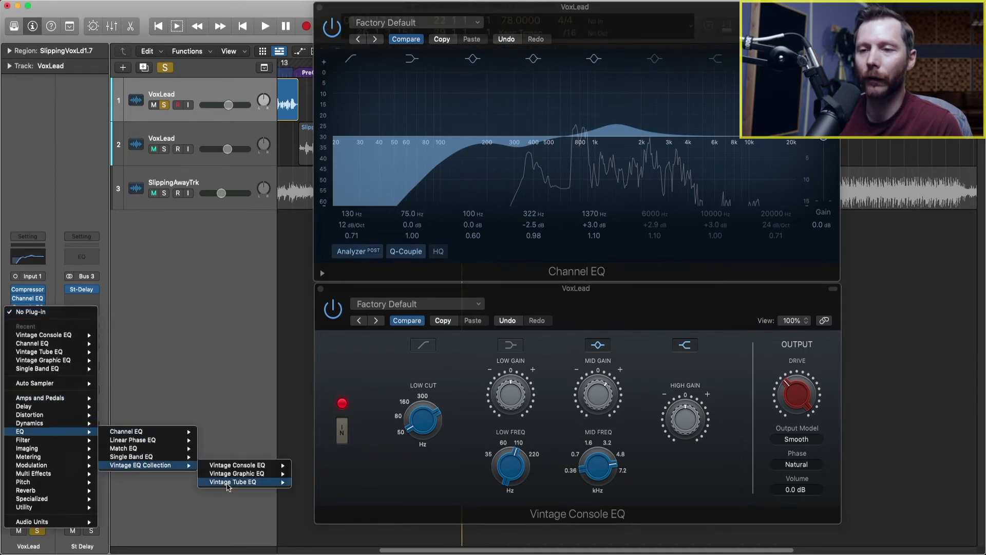
{"action": "mouse_move", "coordinate": [230, 485]}
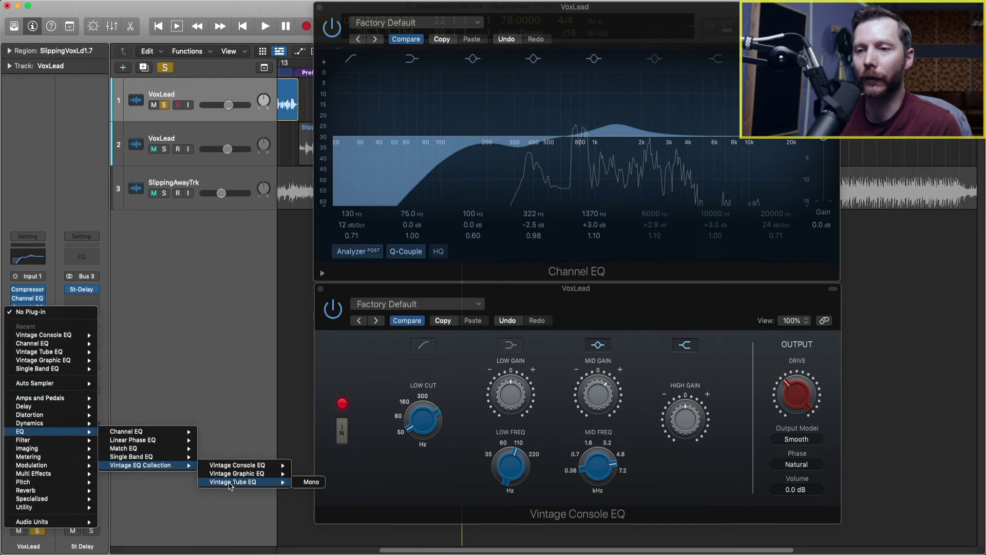
{"action": "left_click", "coordinate": [318, 486]}
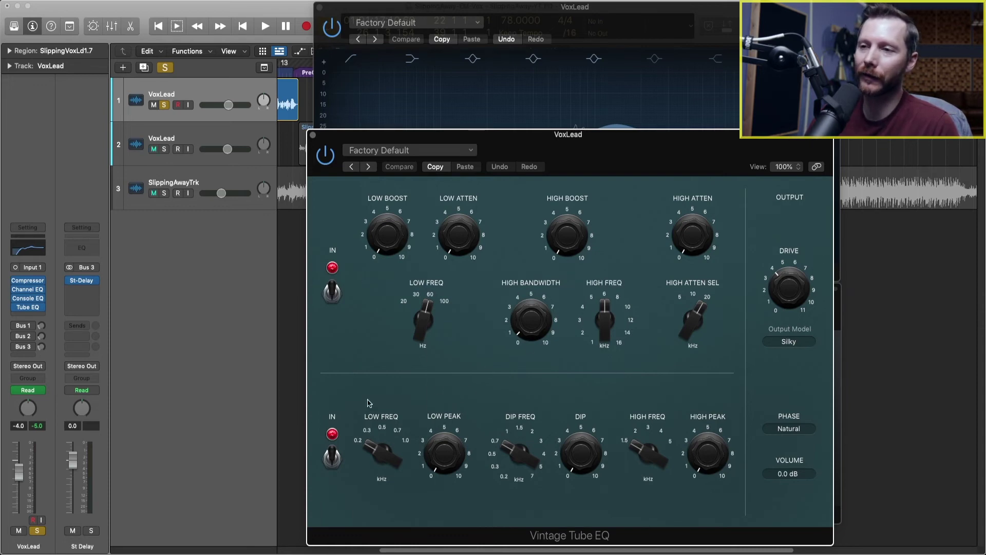
Step: Switch off the lower section of the Vintage Tube EQ, and toggle the upper section off and on again
{"action": "mouse_move", "coordinate": [707, 437]}
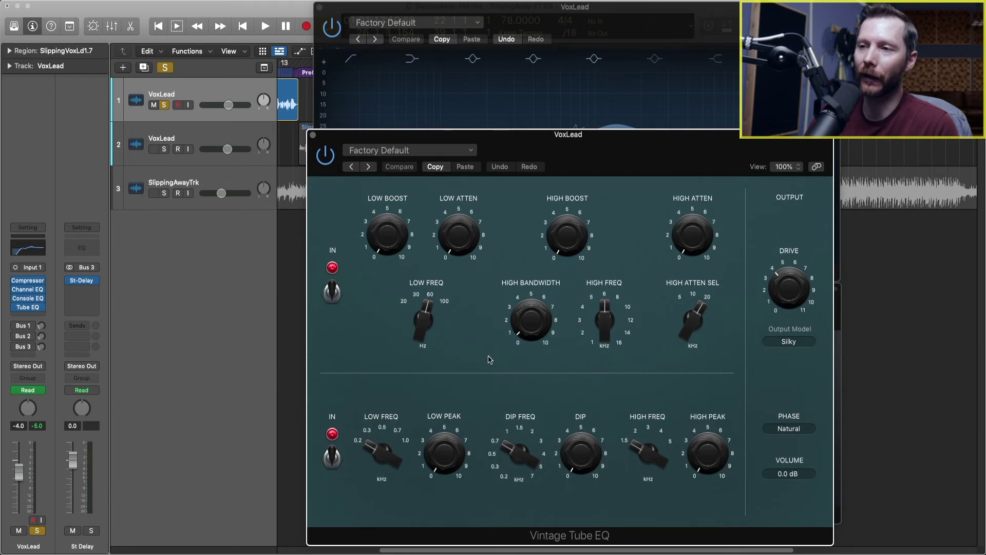
{"action": "left_click", "coordinate": [332, 460]}
{"action": "left_click", "coordinate": [332, 293]}
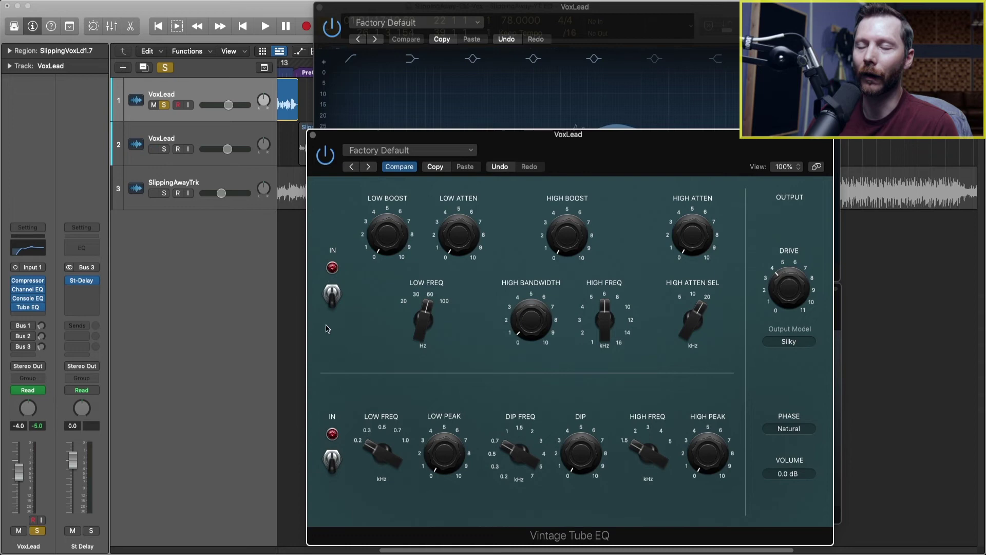
{"action": "left_click", "coordinate": [332, 295]}
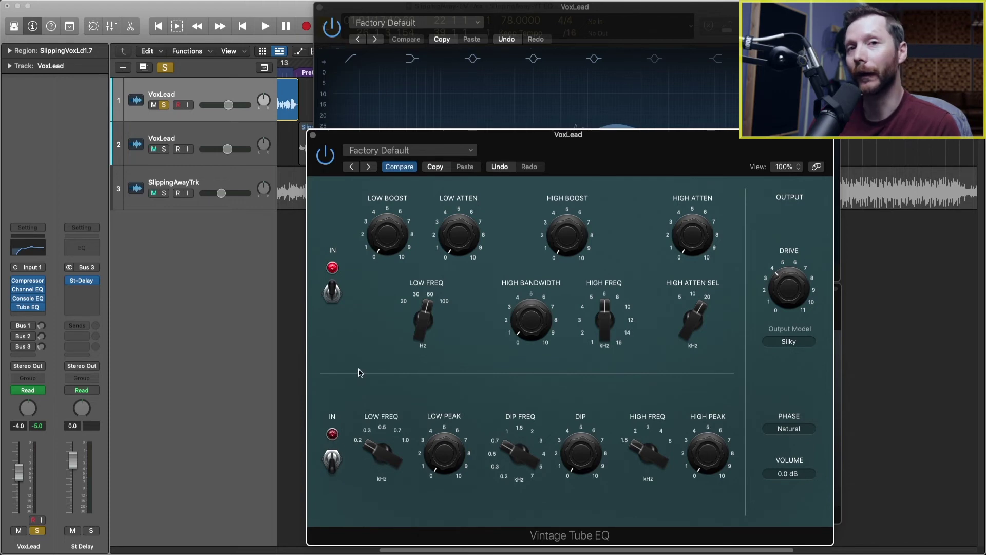
Step: Set the Vintage Tube EQ's upper high frequency to 12 kHz and its high bandwidth to 10
{"action": "mouse_move", "coordinate": [560, 249]}
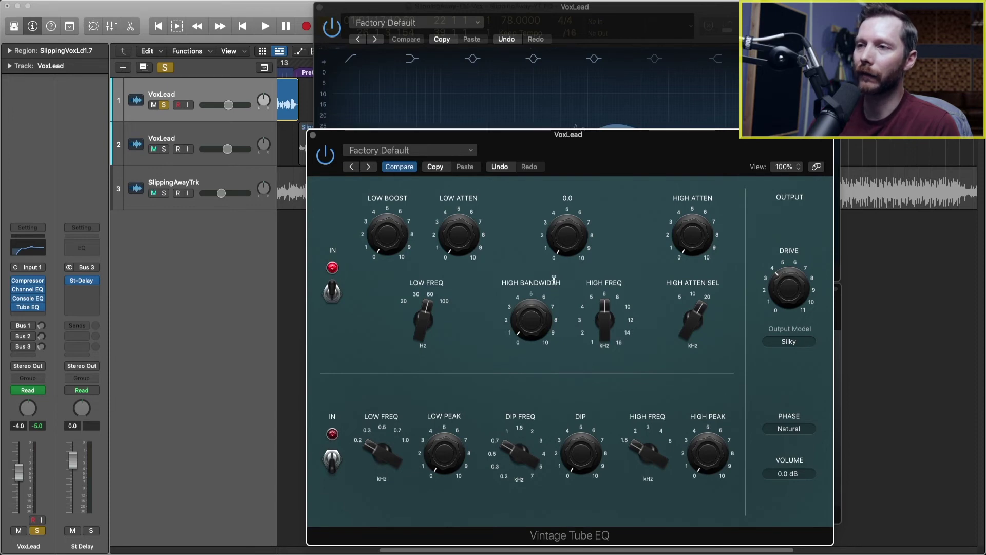
{"action": "mouse_move", "coordinate": [537, 329]}
{"action": "mouse_move", "coordinate": [610, 323]}
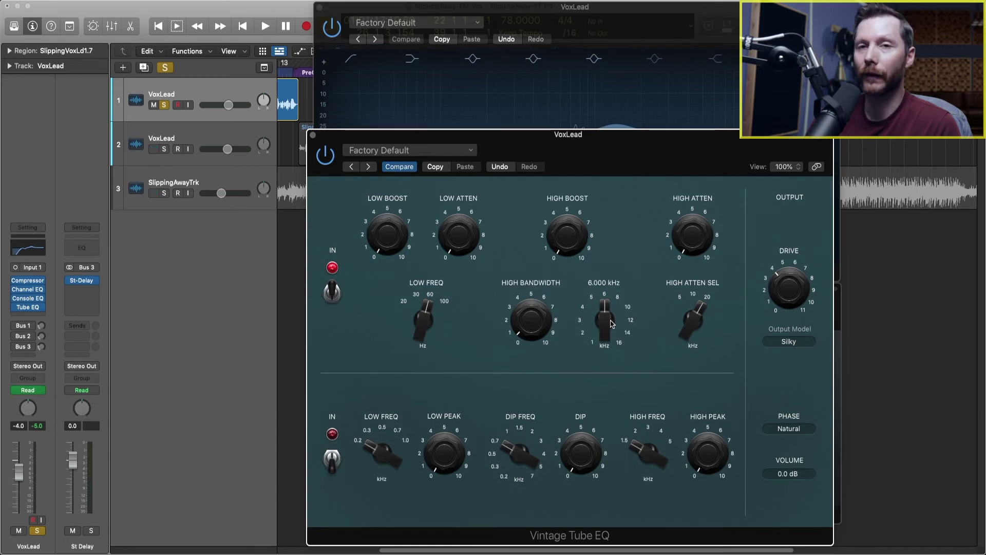
{"action": "left_click_drag", "start_coordinate": [607, 333], "coordinate": [628, 325]}
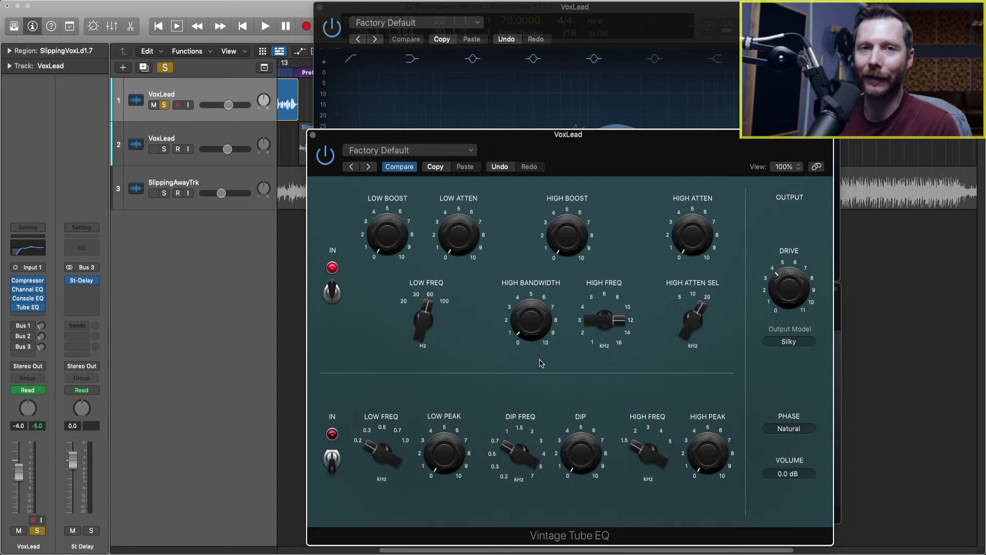
{"action": "mouse_move", "coordinate": [534, 322]}
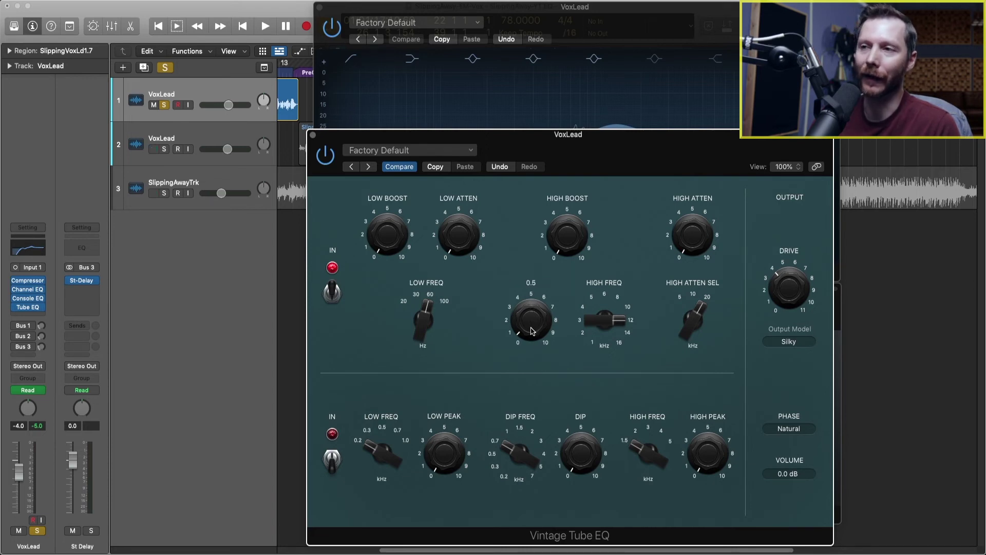
{"action": "left_click_drag", "start_coordinate": [532, 331], "coordinate": [534, 187]}
Step: Raise the Vintage Tube EQ's high boost to about 5 while listening to the soloed vocal
{"action": "mouse_move", "coordinate": [581, 198]}
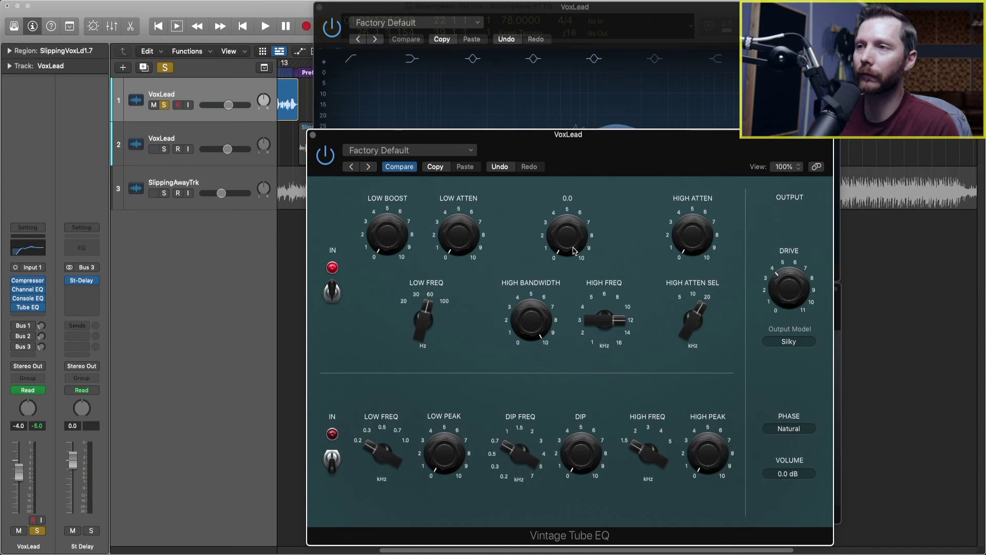
{"action": "key", "text": "space"}
{"action": "left_click_drag", "start_coordinate": [572, 249], "coordinate": [576, 208]}
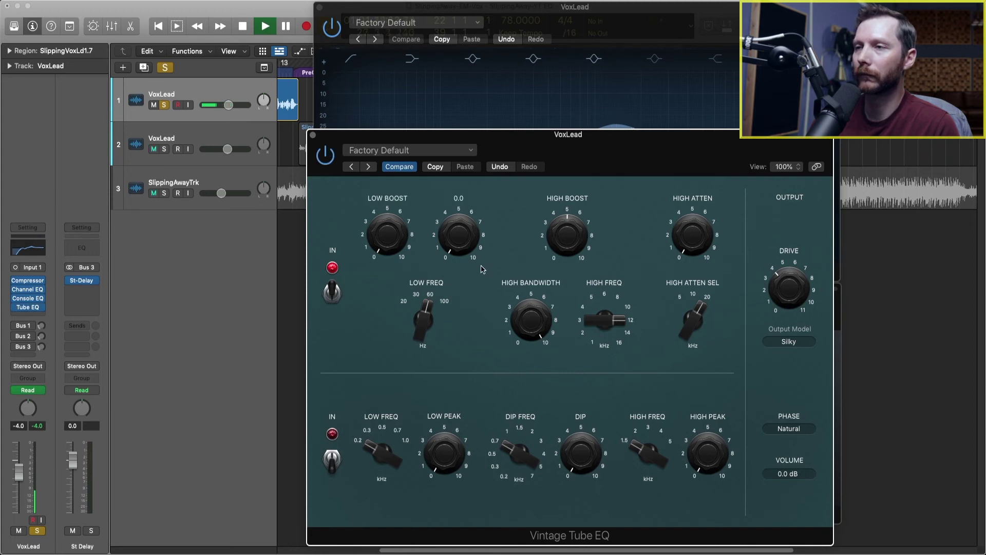
{"action": "key", "text": "space"}
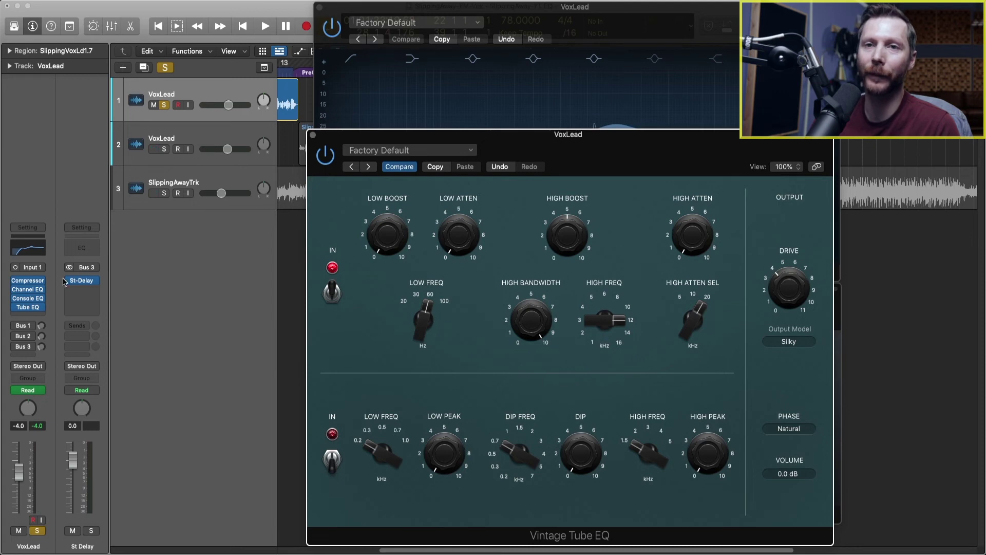
Step: Review the settings of the Channel EQ, Vintage Console EQ and Vintage Tube EQ on the VoxLead track
{"action": "left_click", "coordinate": [28, 291]}
{"action": "left_click", "coordinate": [28, 291]}
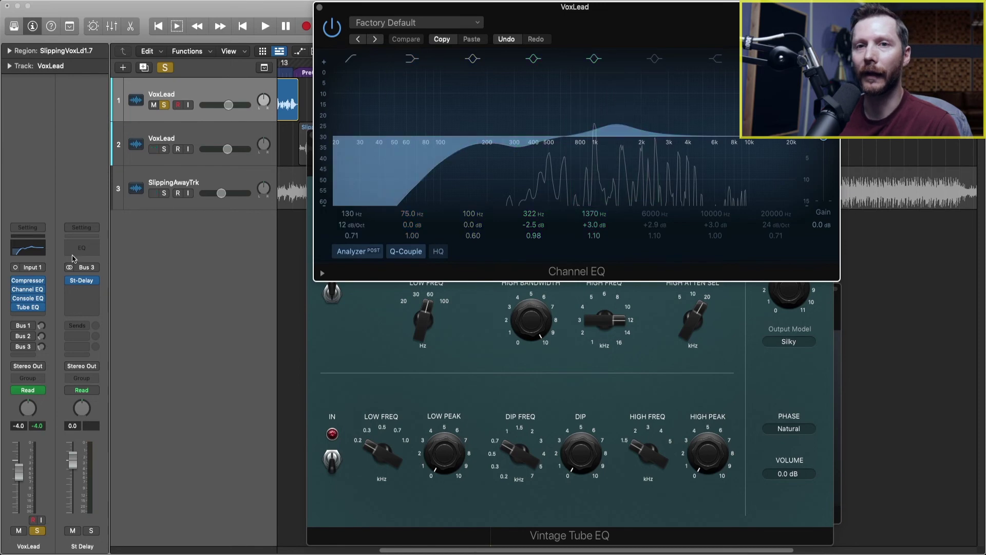
{"action": "left_click", "coordinate": [29, 300]}
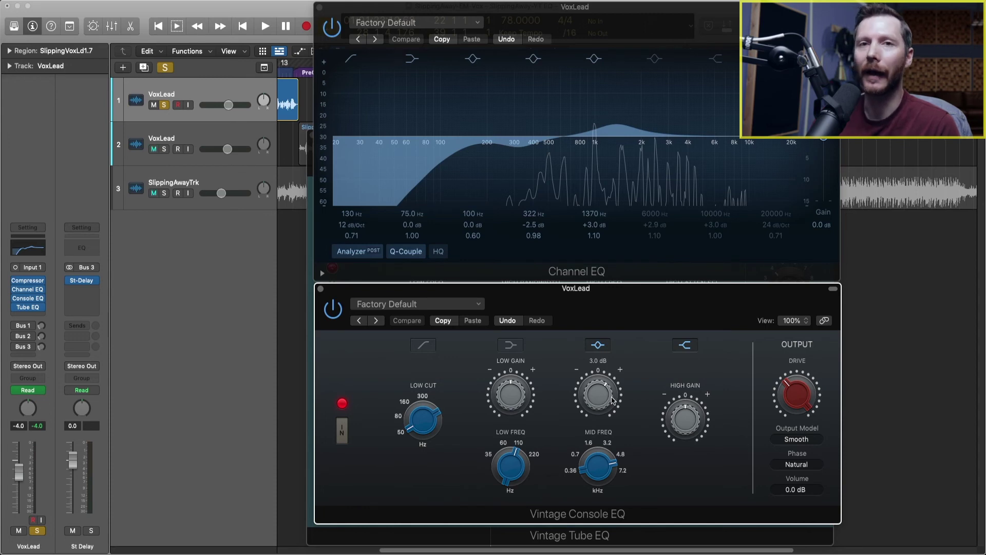
{"action": "left_click", "coordinate": [30, 309]}
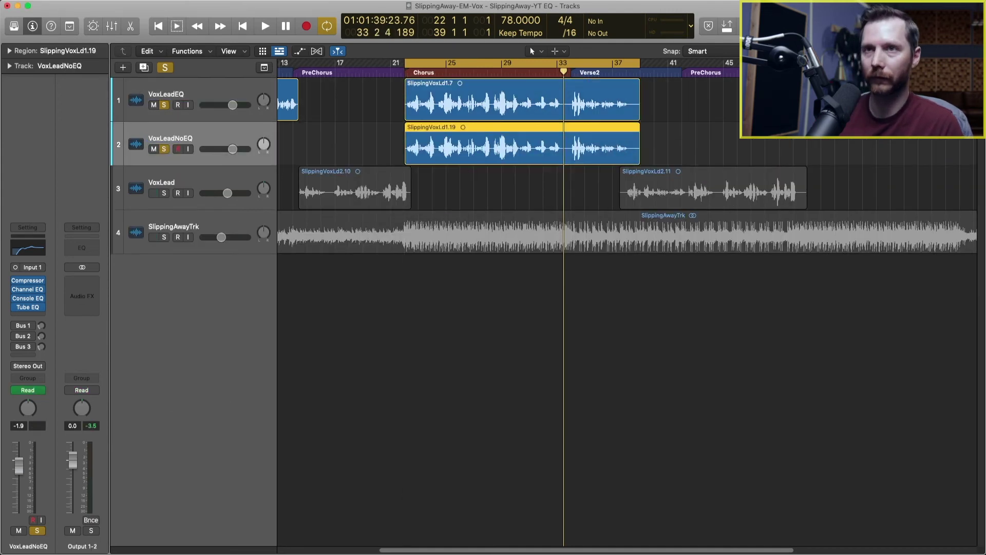
Step: Compare the VoxLeadEQ and VoxLeadNoEQ tracks during looped playback by swapping which one is muted
{"action": "left_click", "coordinate": [154, 148]}
{"action": "key", "text": "space"}
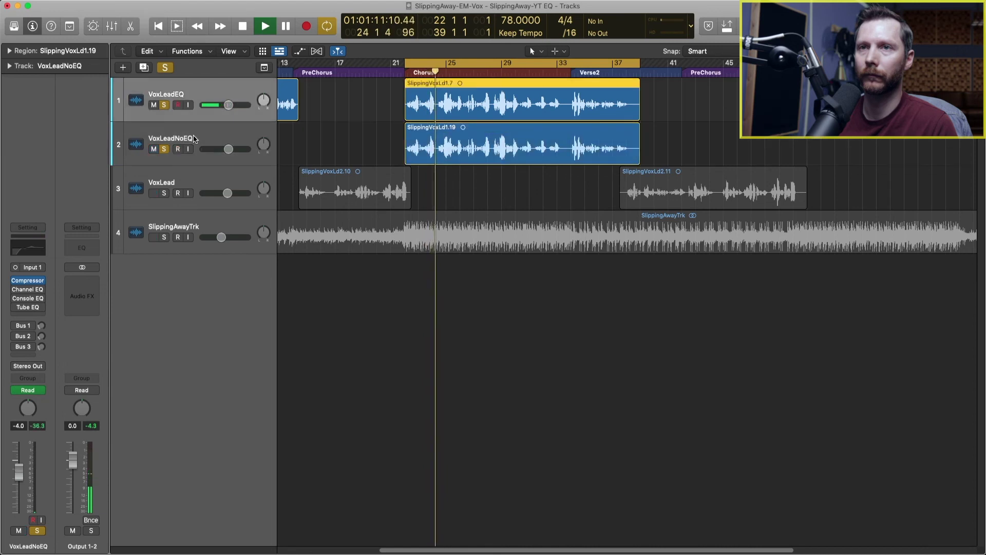
{"action": "key", "text": "ctrl+m"}
{"action": "key", "text": "Up"}
{"action": "key", "text": "ctrl+m"}
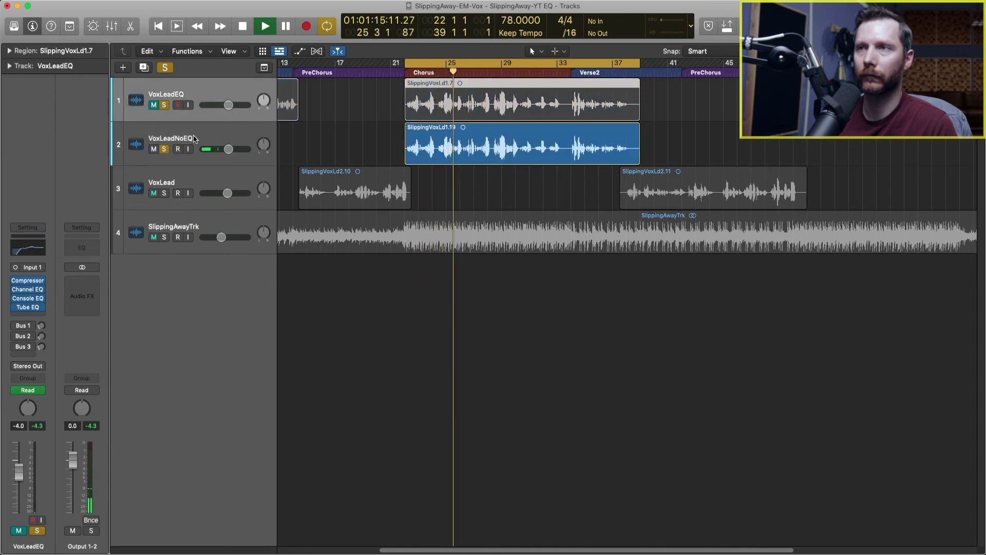
Step: Continue alternating the mutes on the soloed VoxLeadEQ and VoxLeadNoEQ tracks through the rest of the chorus, then stop playback
{"action": "key", "text": "ctrl+m"}
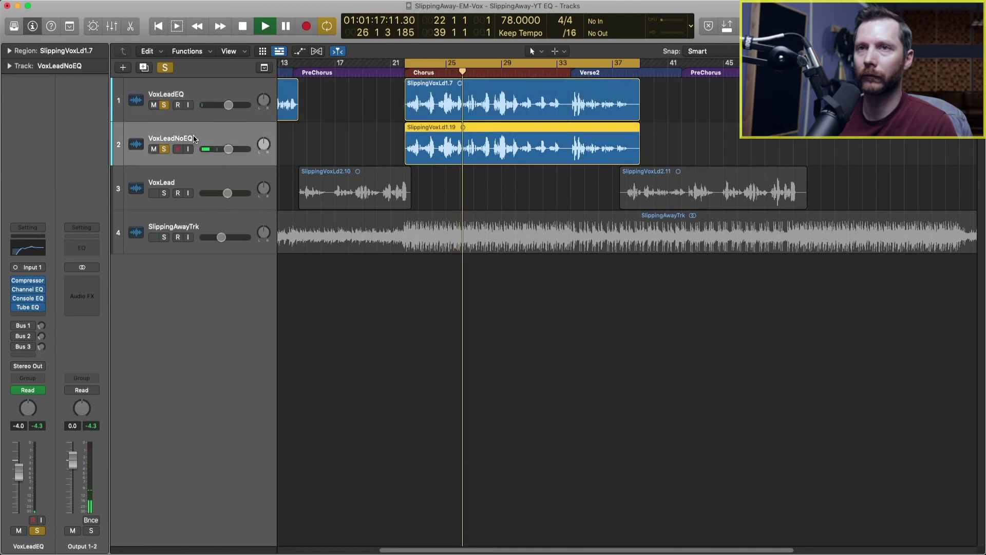
{"action": "key", "text": "Down"}
{"action": "key", "text": "ctrl+m"}
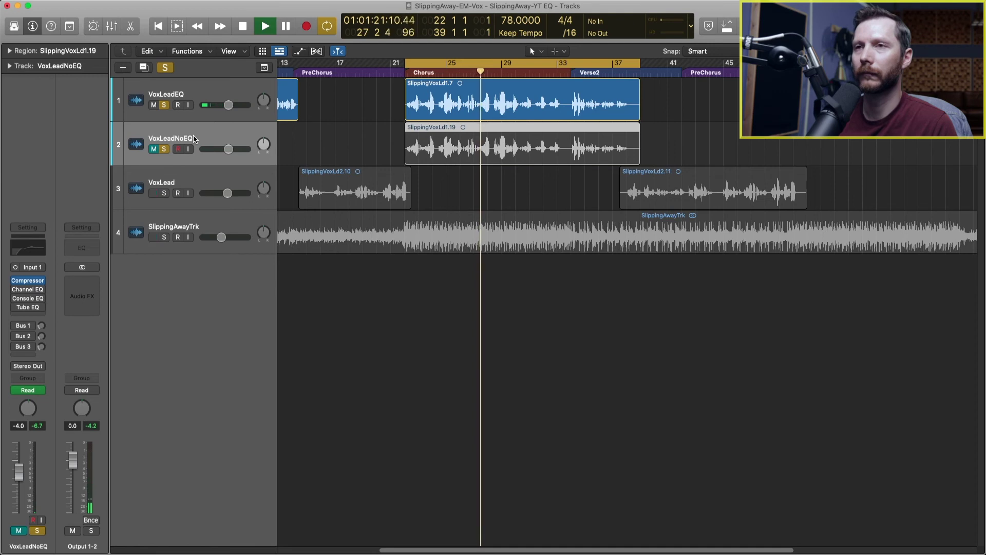
{"action": "key", "text": "ctrl+m"}
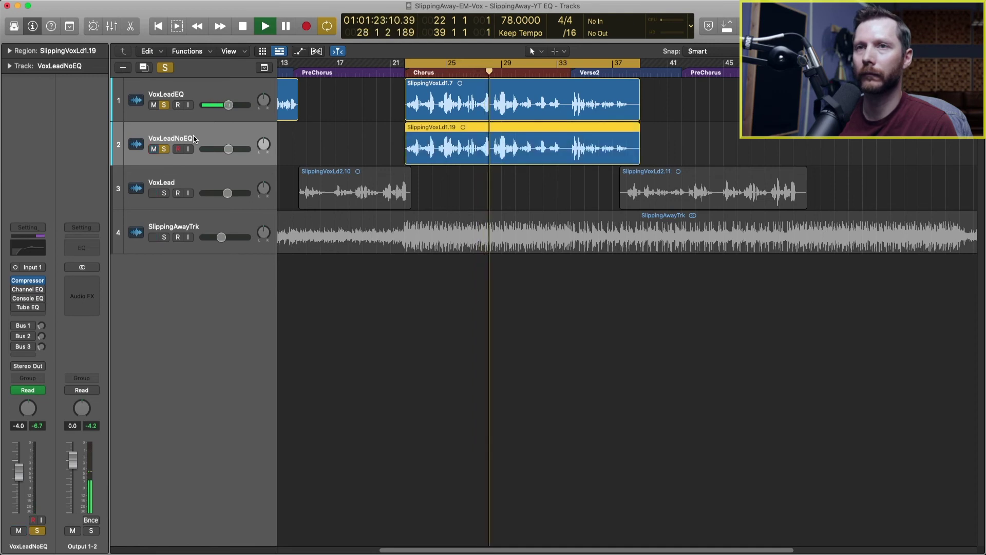
{"action": "key", "text": "Up"}
{"action": "key", "text": "ctrl+m"}
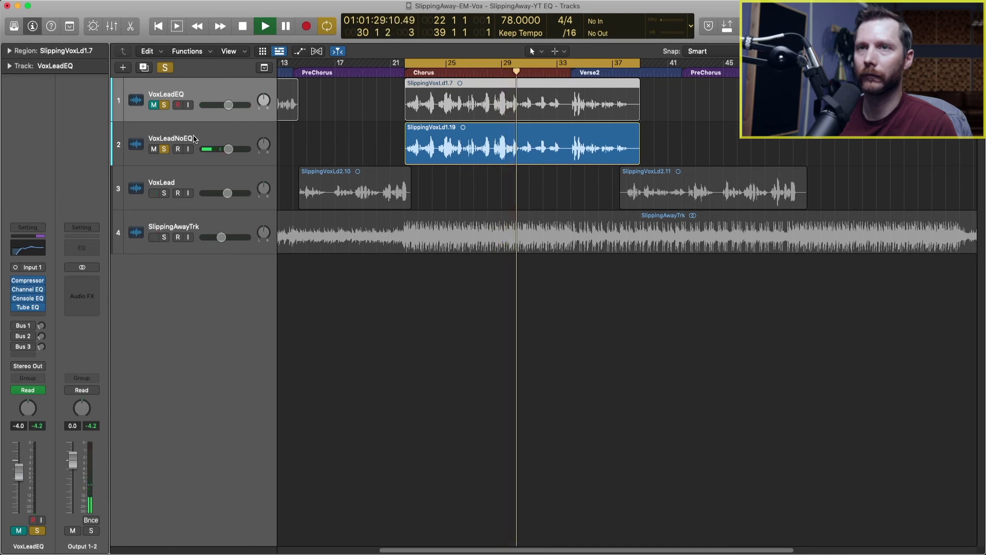
{"action": "key", "text": "ctrl+m"}
{"action": "key", "text": "Down"}
{"action": "key", "text": "ctrl+m"}
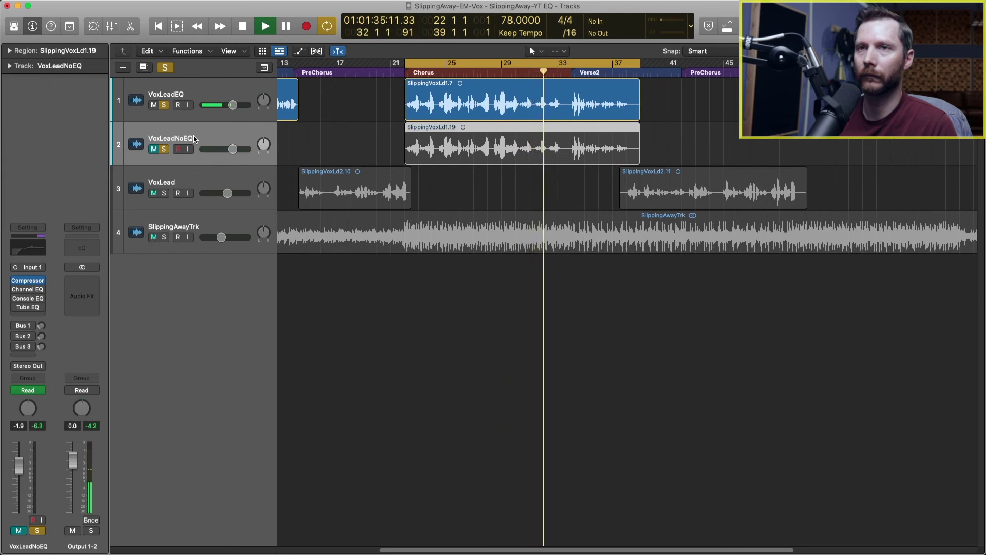
{"action": "key", "text": "ctrl+m"}
{"action": "key", "text": "Up"}
{"action": "key", "text": "ctrl+m"}
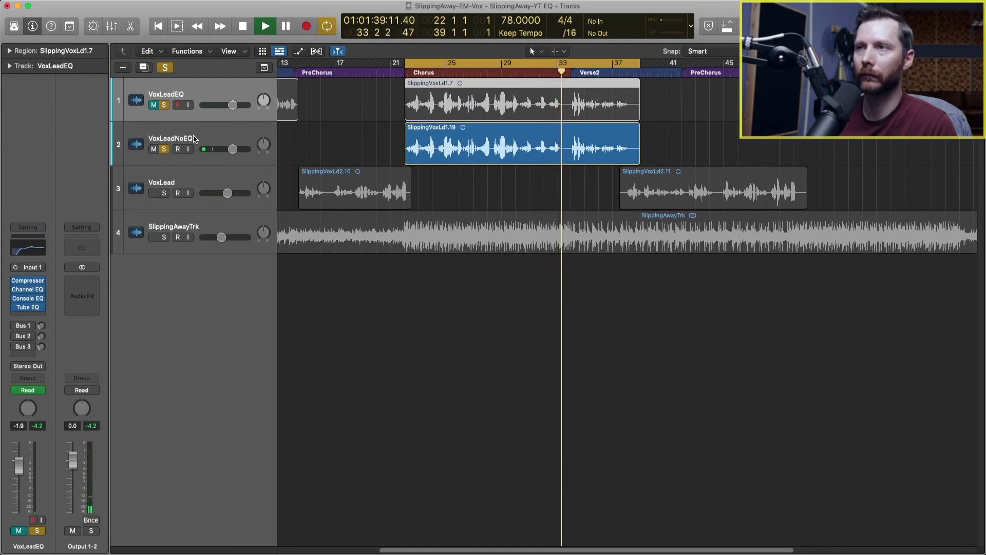
{"action": "key", "text": "space"}
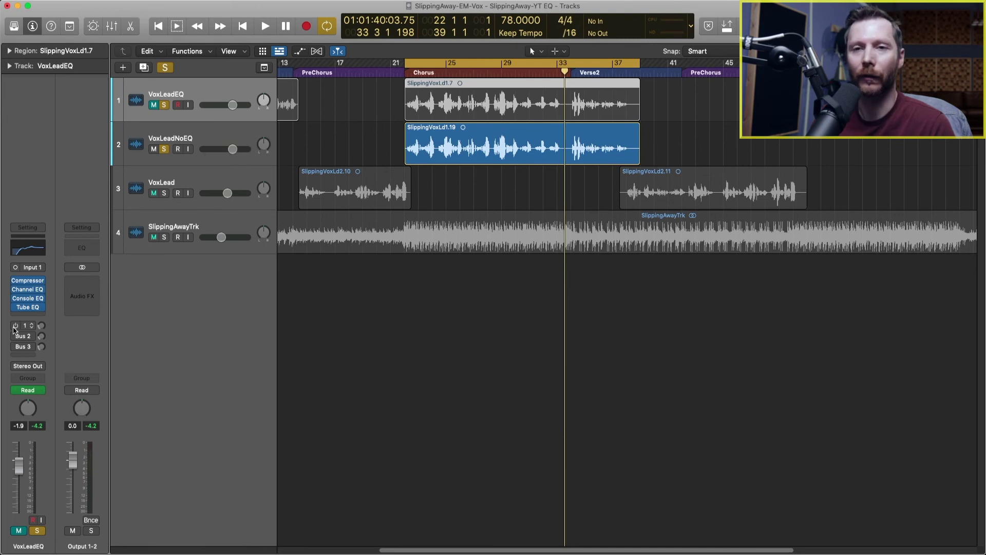
Step: Turn on the Bus 1, Bus 2 and Bus 3 sends on both the VoxLeadEQ and VoxLeadNoEQ tracks
{"action": "left_click", "coordinate": [192, 137]}
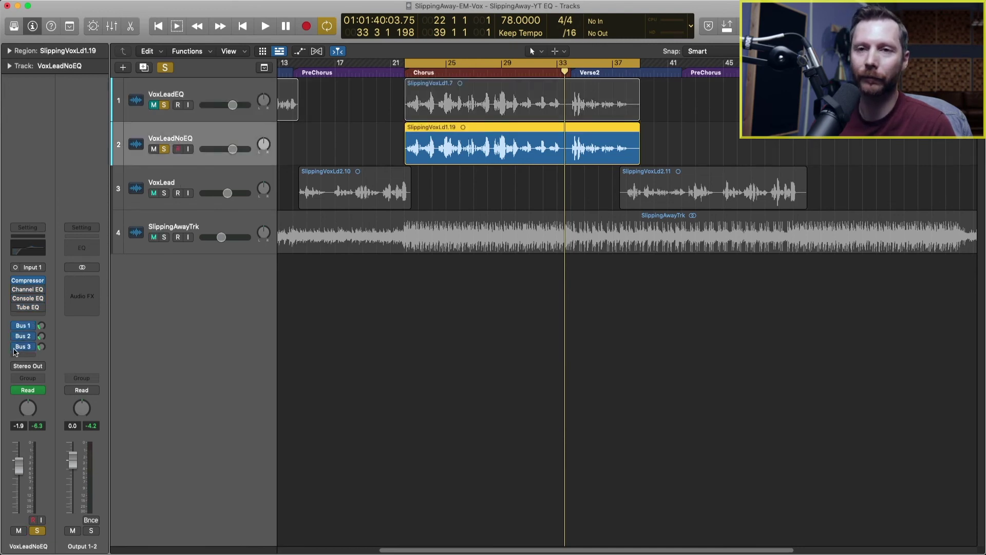
{"action": "left_click", "coordinate": [217, 101]}
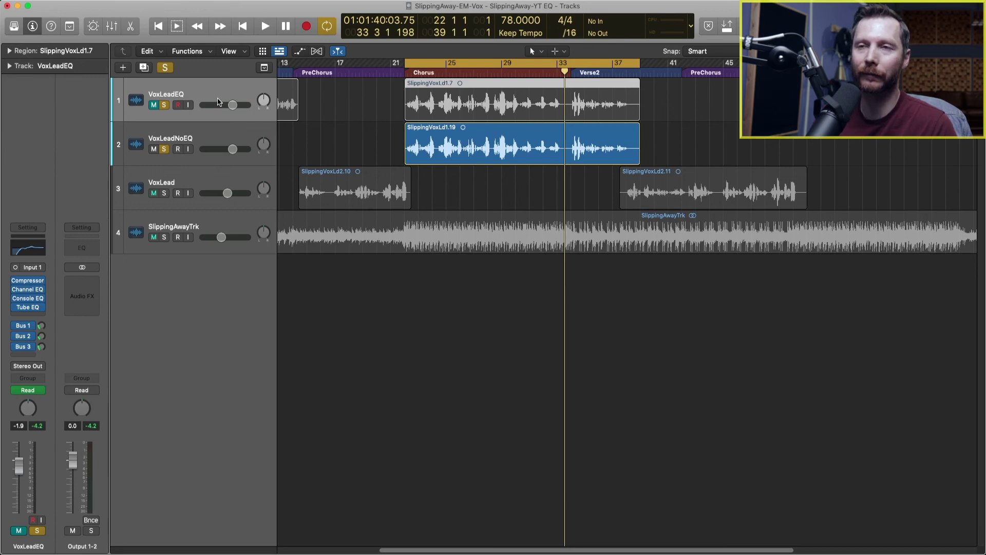
{"action": "left_click", "coordinate": [221, 143]}
Step: Play the chorus unsoloed with the backing track, alternating between VoxLeadNoEQ and VoxLeadEQ to compare them in the mix
{"action": "key", "text": "space"}
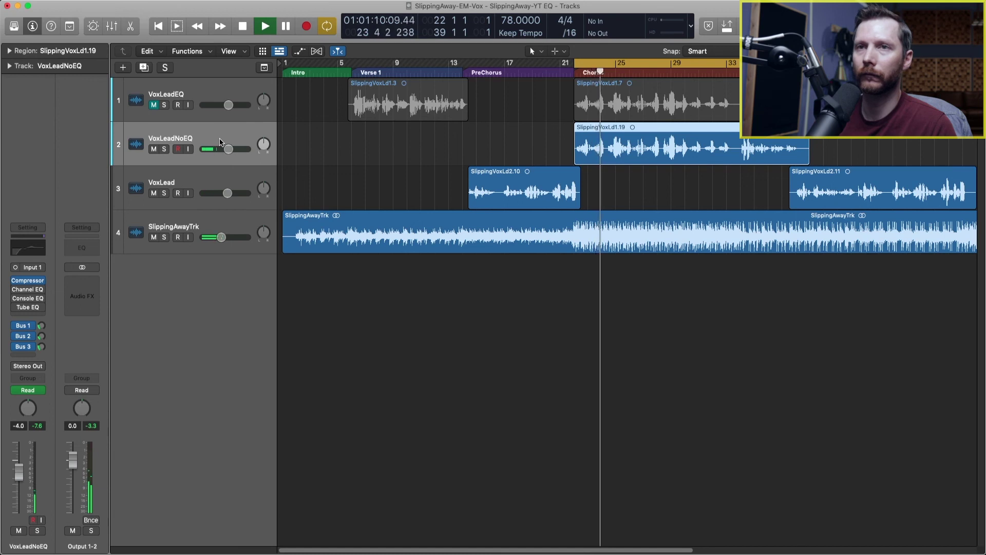
{"action": "key", "text": "Up"}
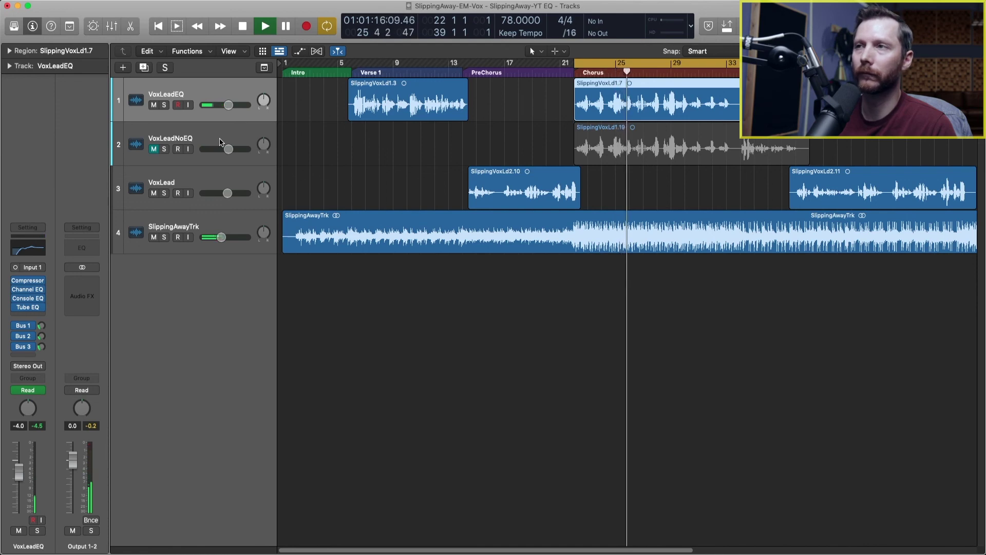
{"action": "key", "text": "Down"}
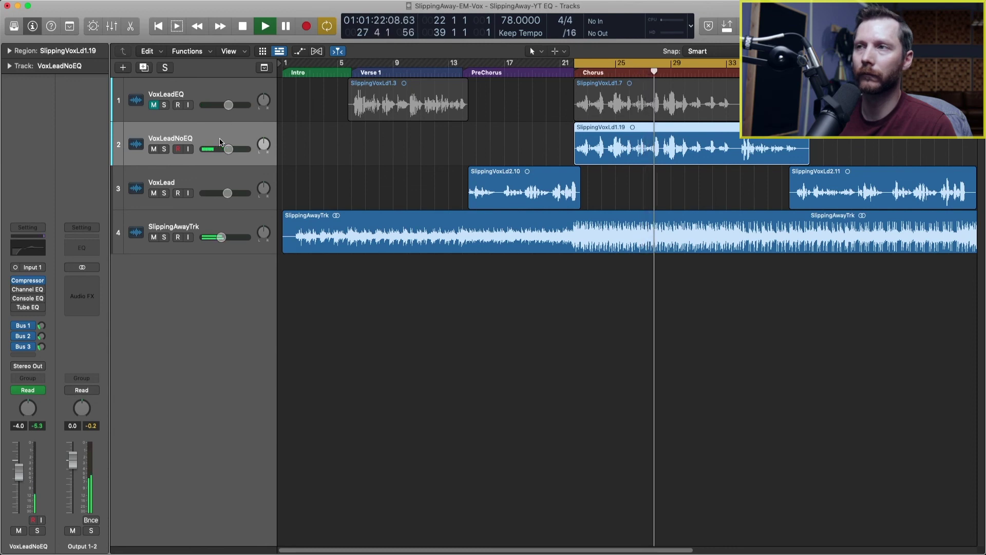
{"action": "key", "text": "Up"}
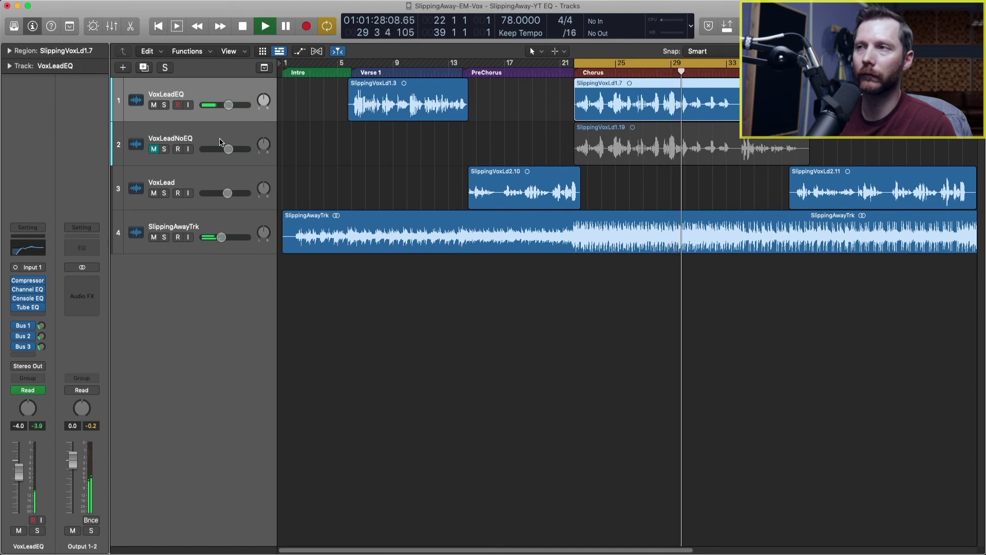
{"action": "key", "text": "Down"}
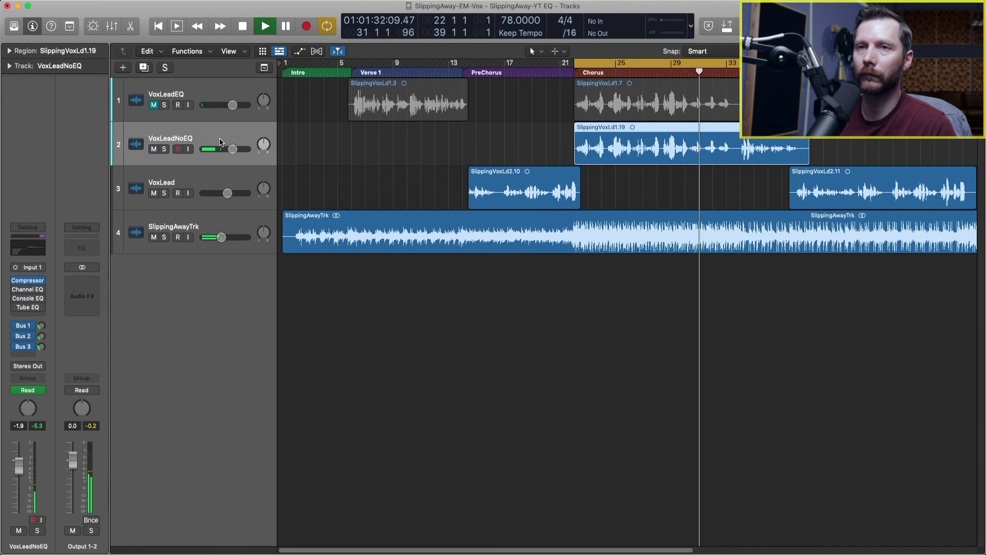
{"action": "key", "text": "Up"}
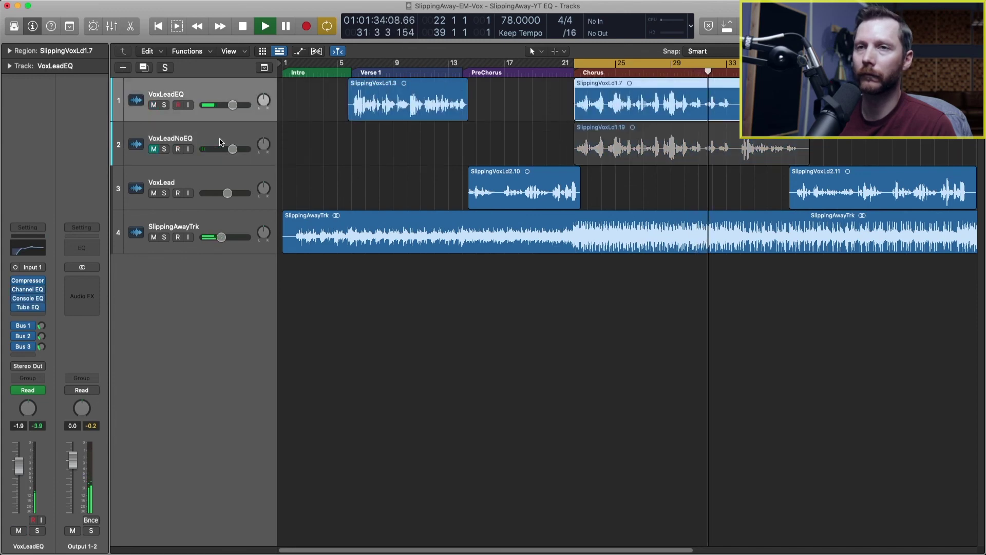
{"action": "key", "text": "Down"}
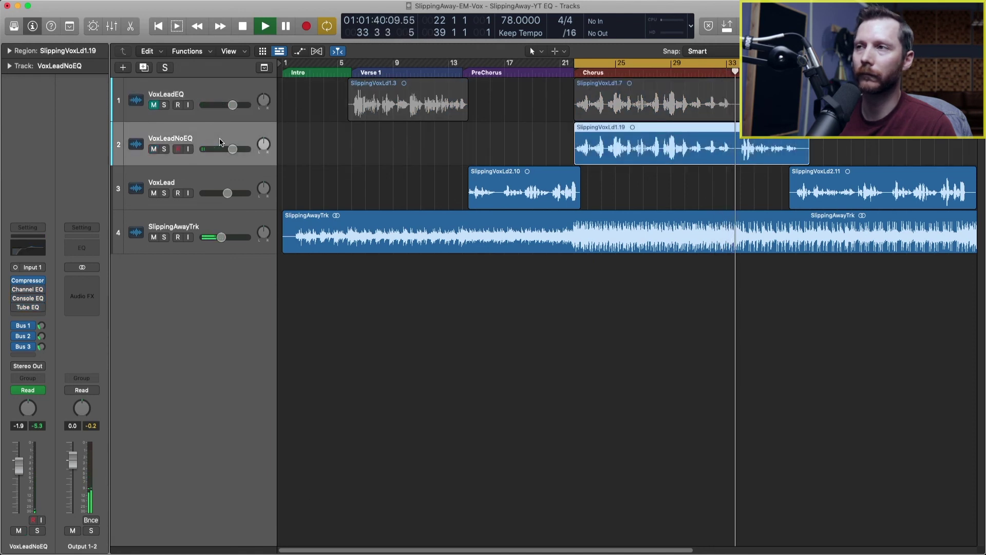
{"action": "key", "text": "space"}
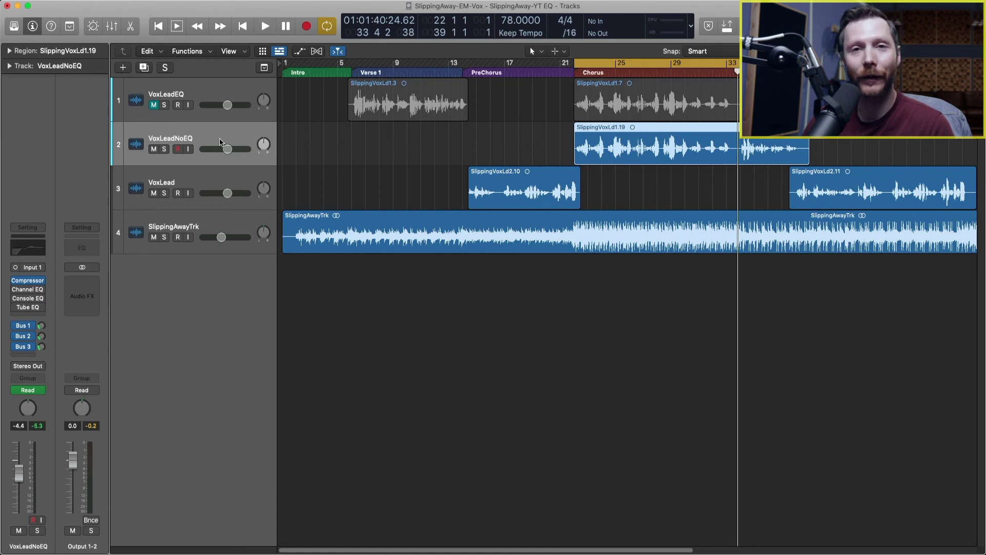